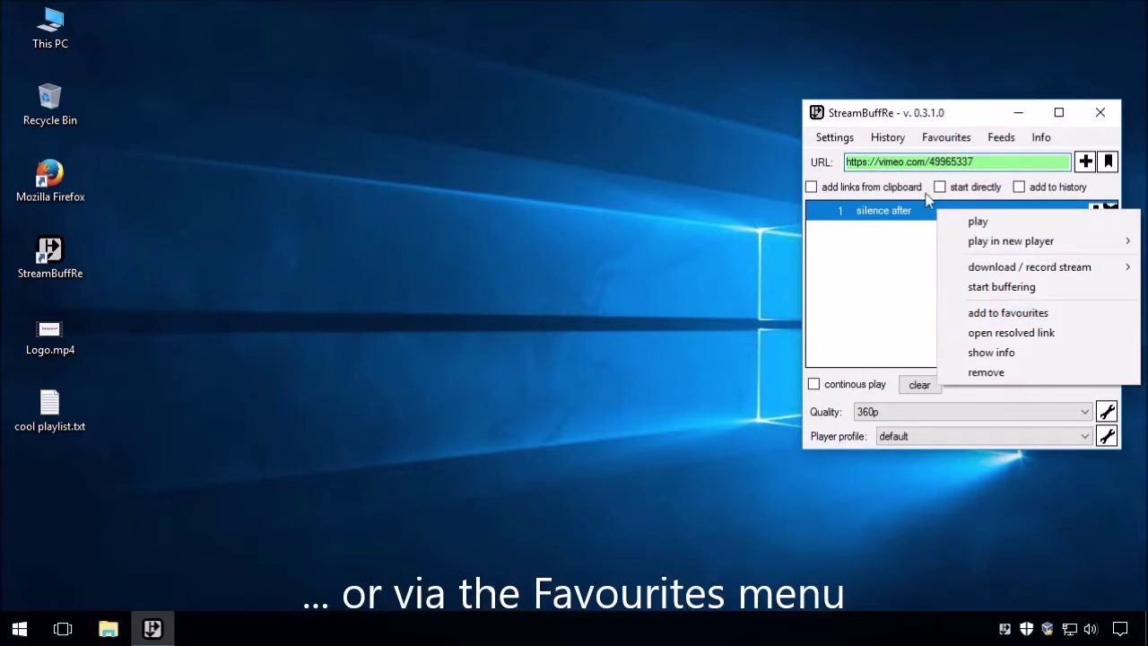
Add the selected "silence after" stream to the favourites and check its entry in the favourites list.
left_click(941, 138)
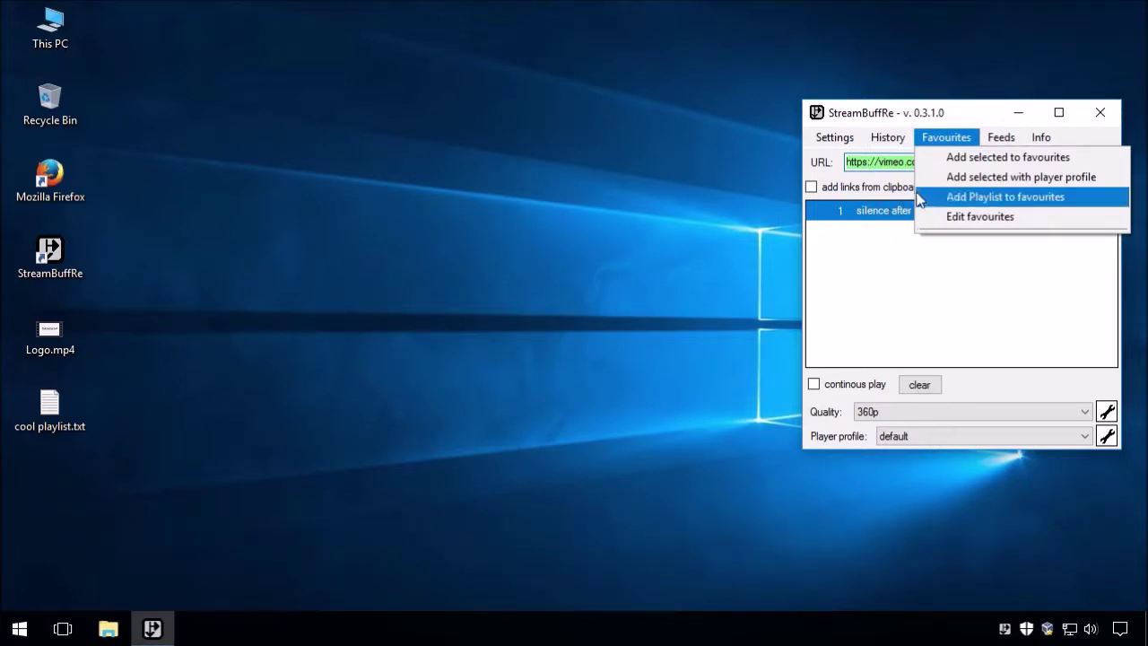
left_click(1077, 157)
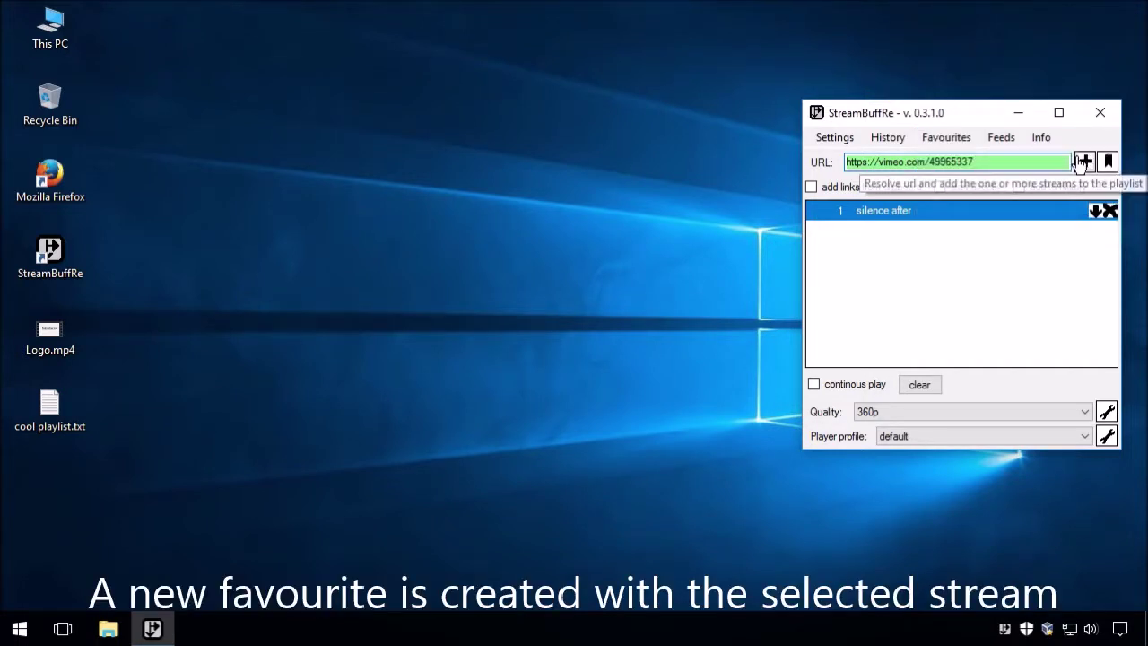
left_click(947, 139)
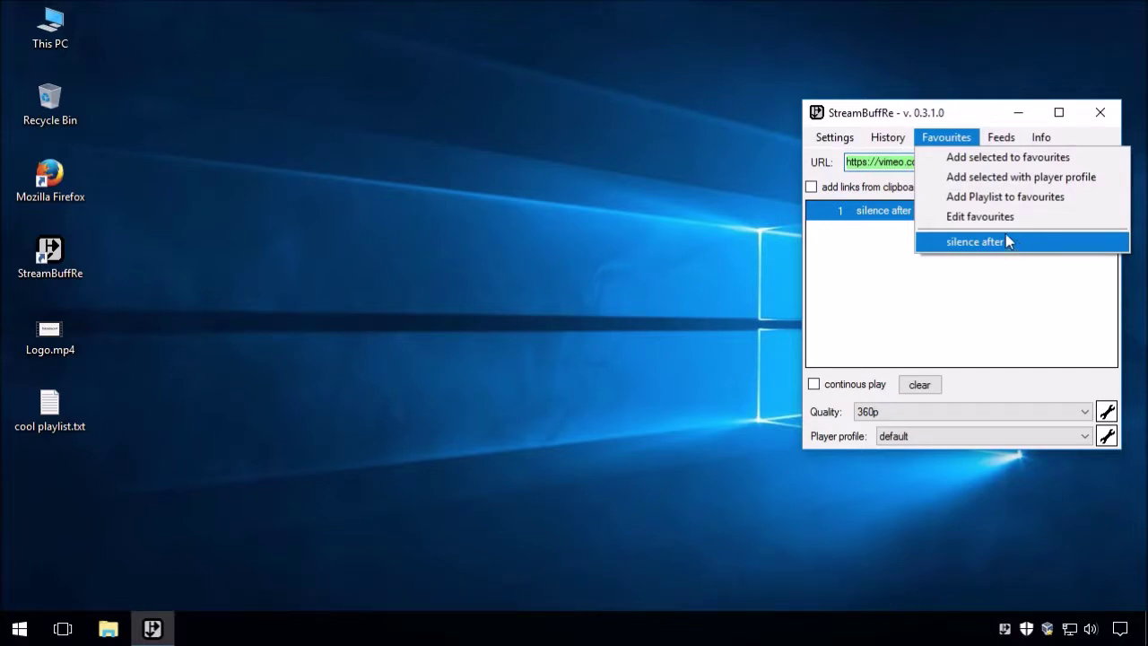
left_click(968, 145)
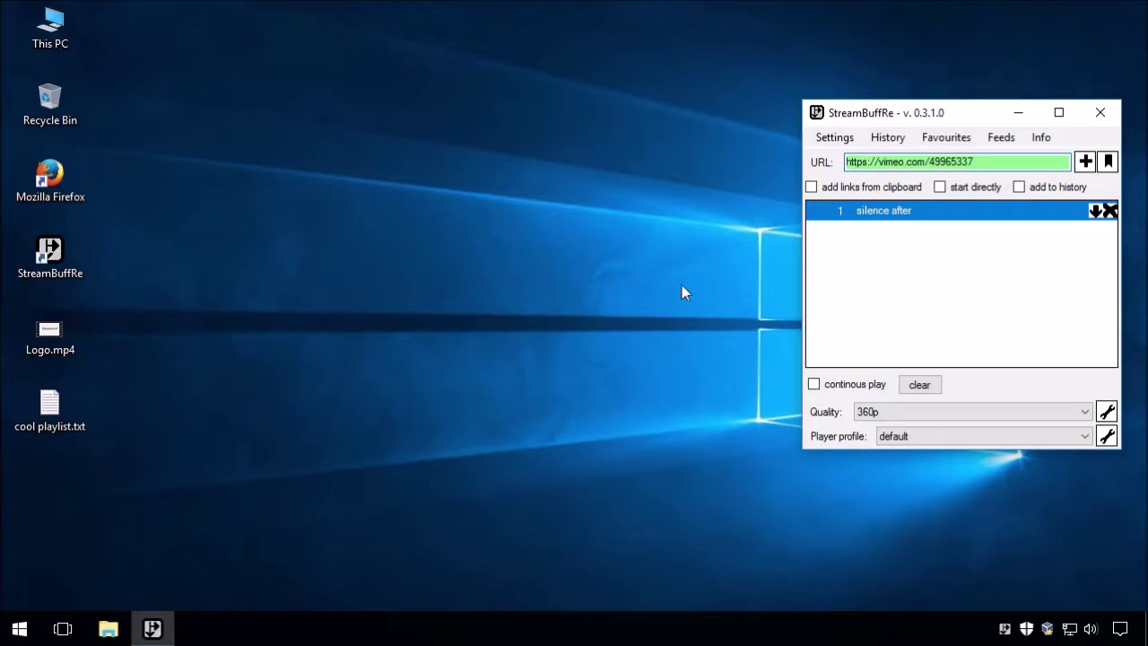
Add Logo.mp4 from the desktop to the playlist and save the whole playlist as a favourites folder named "example playlist".
left_click_drag(50, 337, 896, 312)
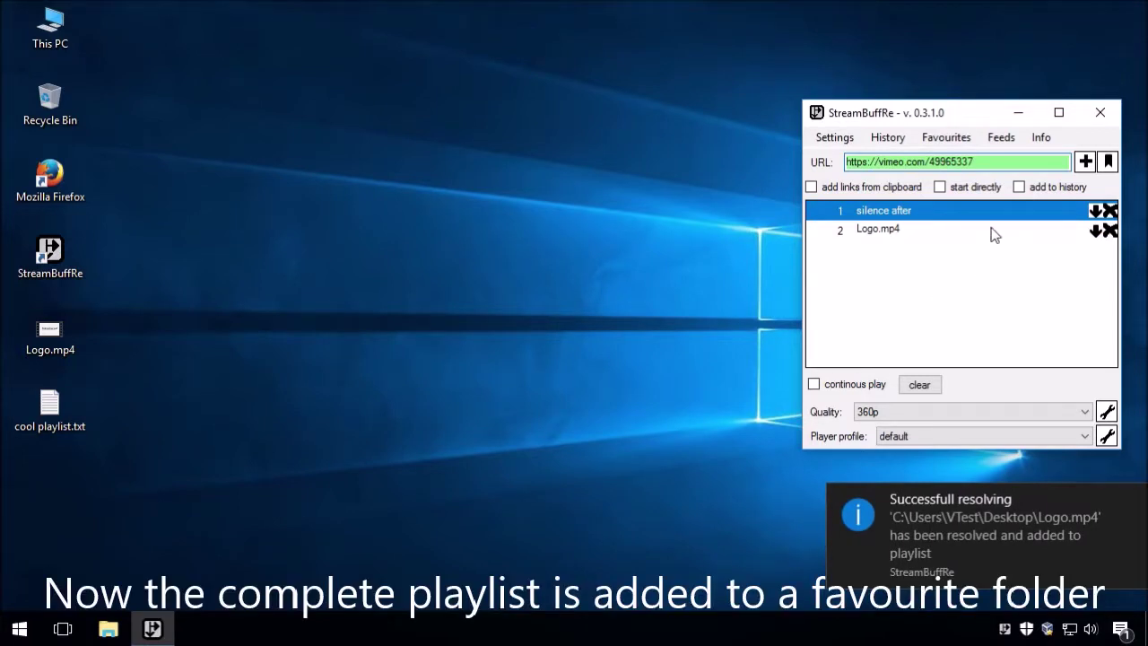
left_click(968, 143)
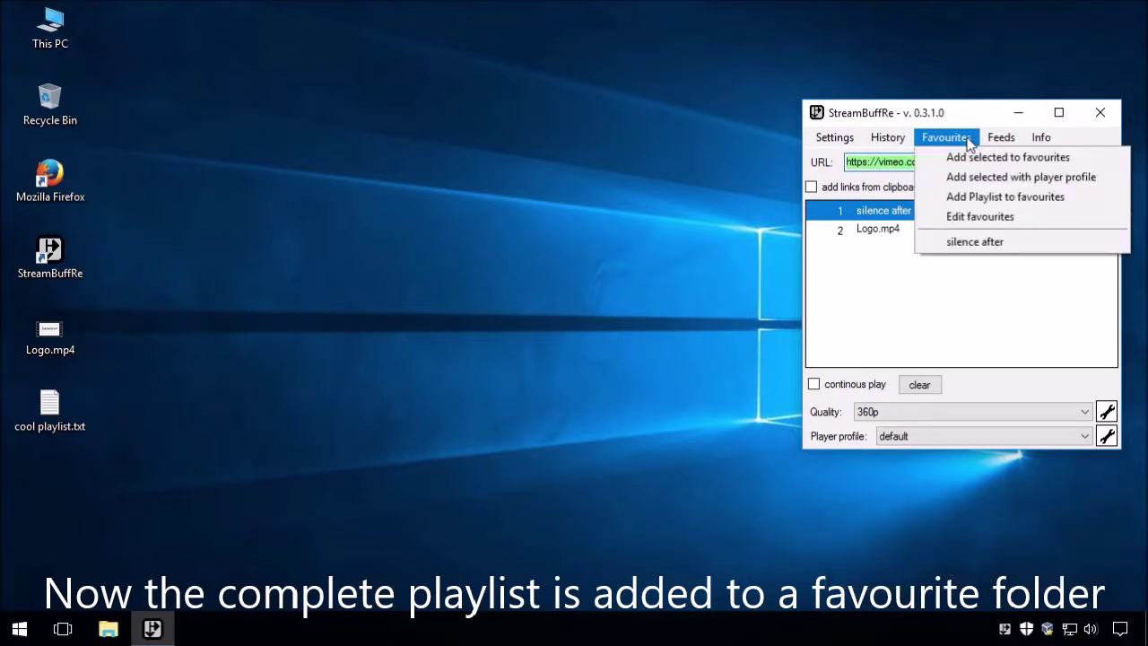
left_click(991, 199)
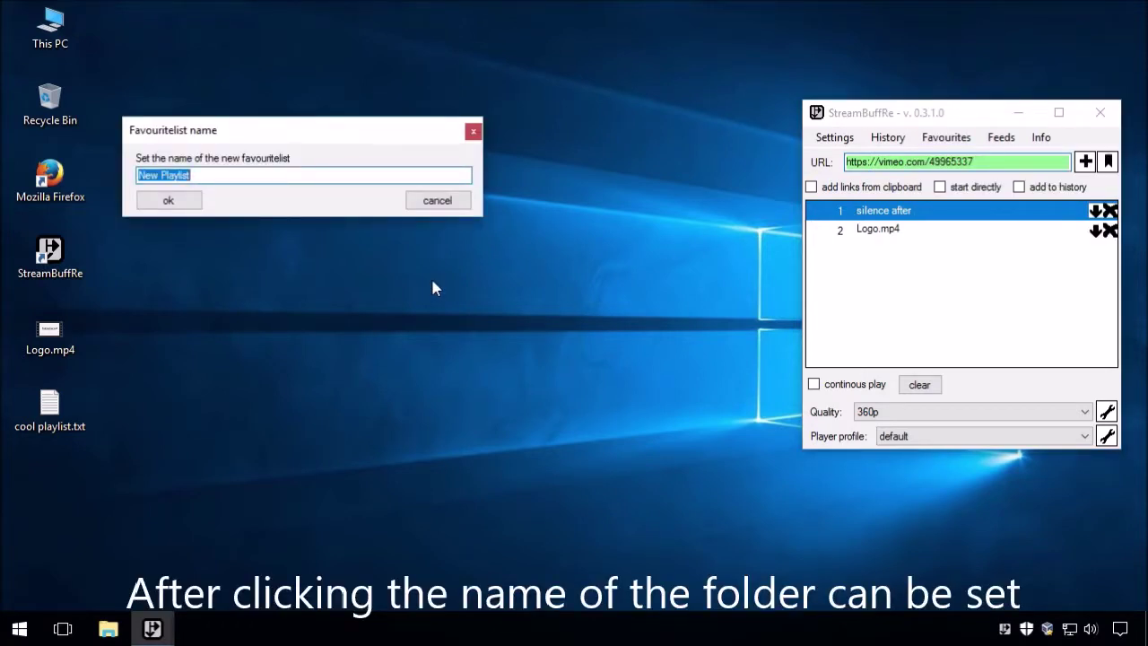
type("example")
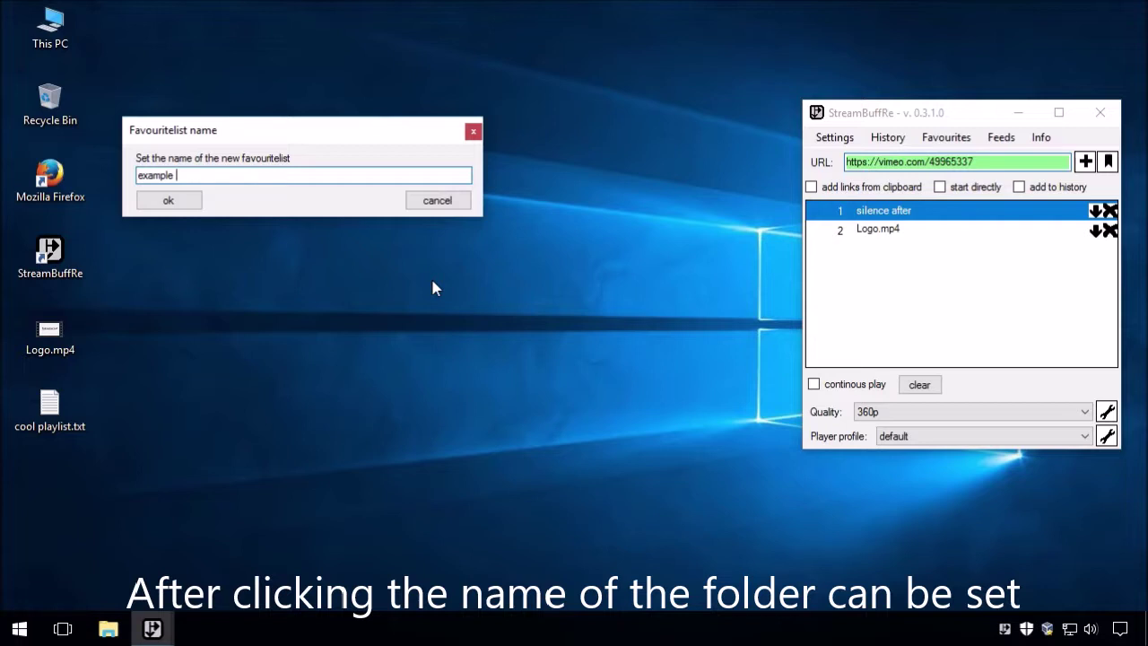
type(" playlist")
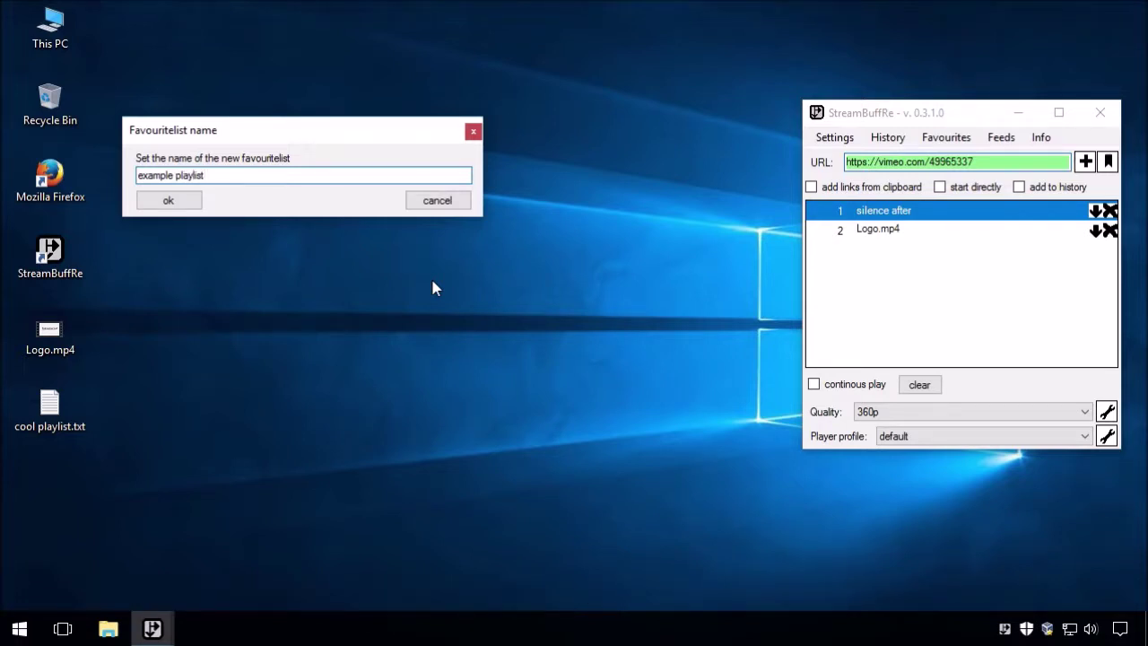
left_click(167, 200)
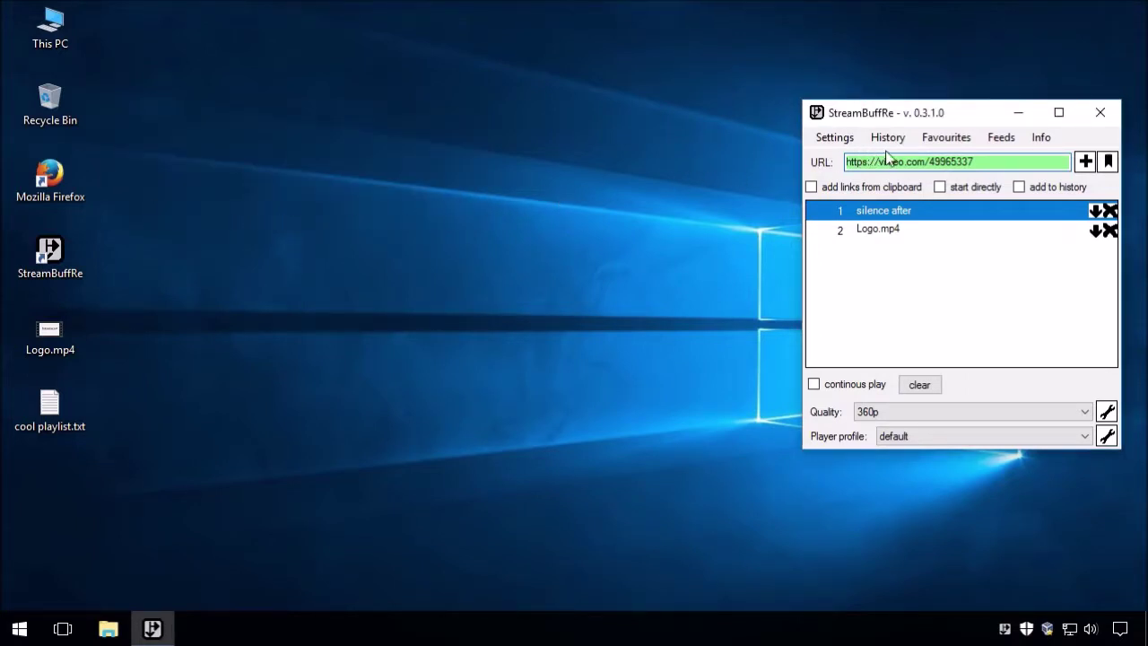
View the contents of the "example playlist" folder in the favourites.
left_click(948, 144)
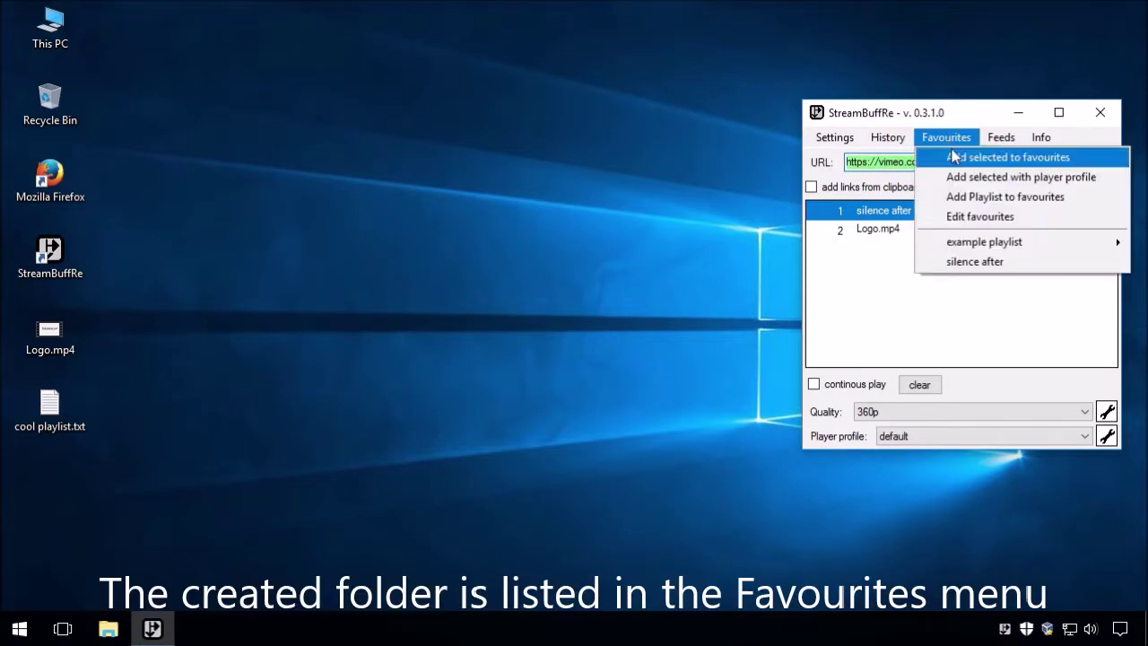
mouse_move(977, 245)
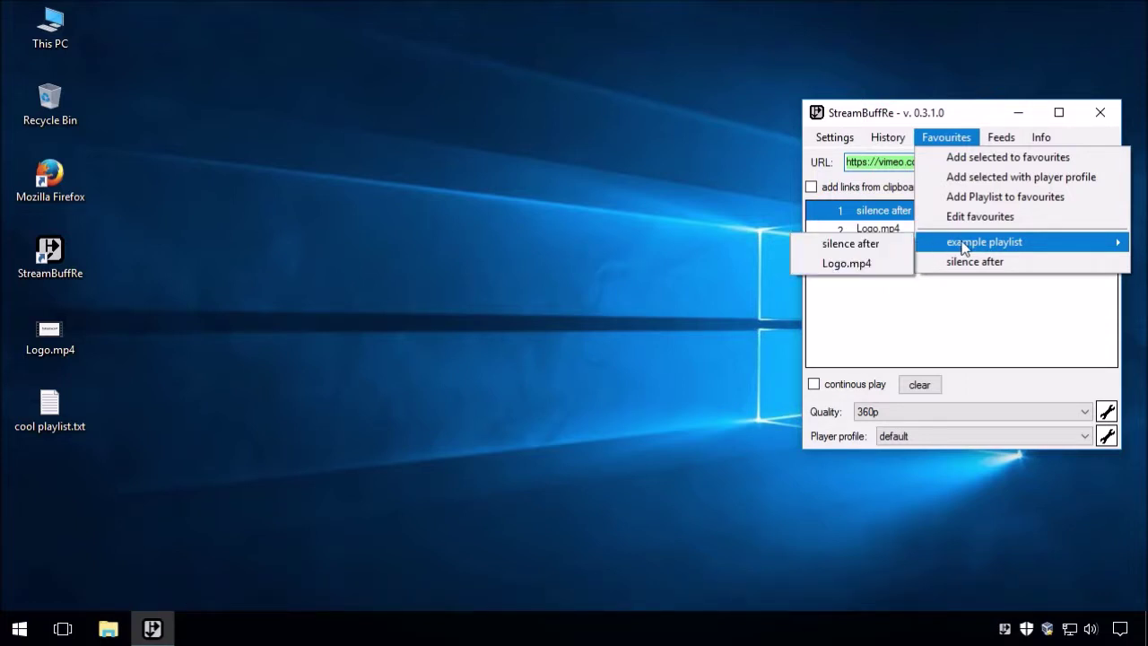
left_click(971, 302)
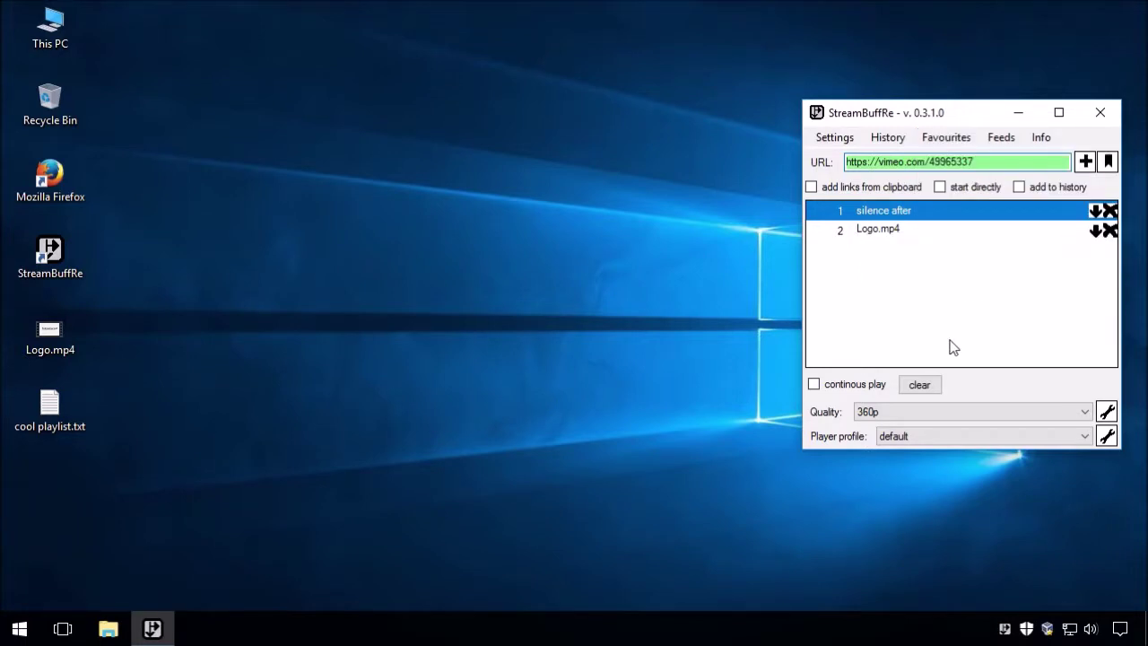
Clear the playlist and load only the Logo.mp4 favourite from the "example playlist" folder.
left_click(941, 385)
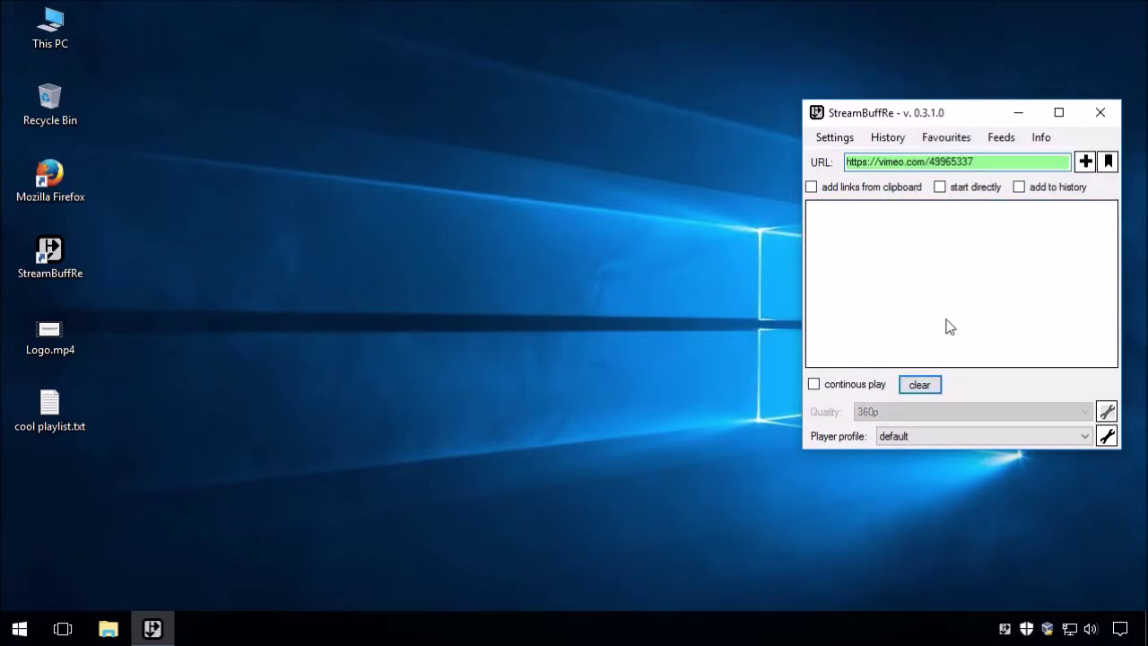
left_click(951, 139)
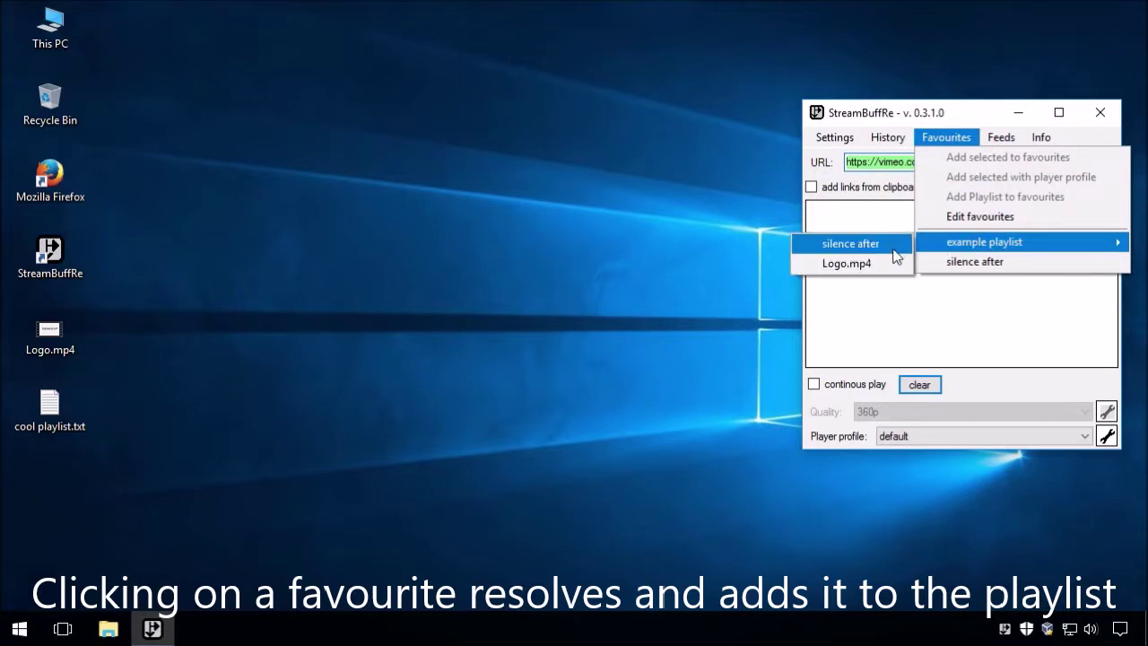
left_click(888, 267)
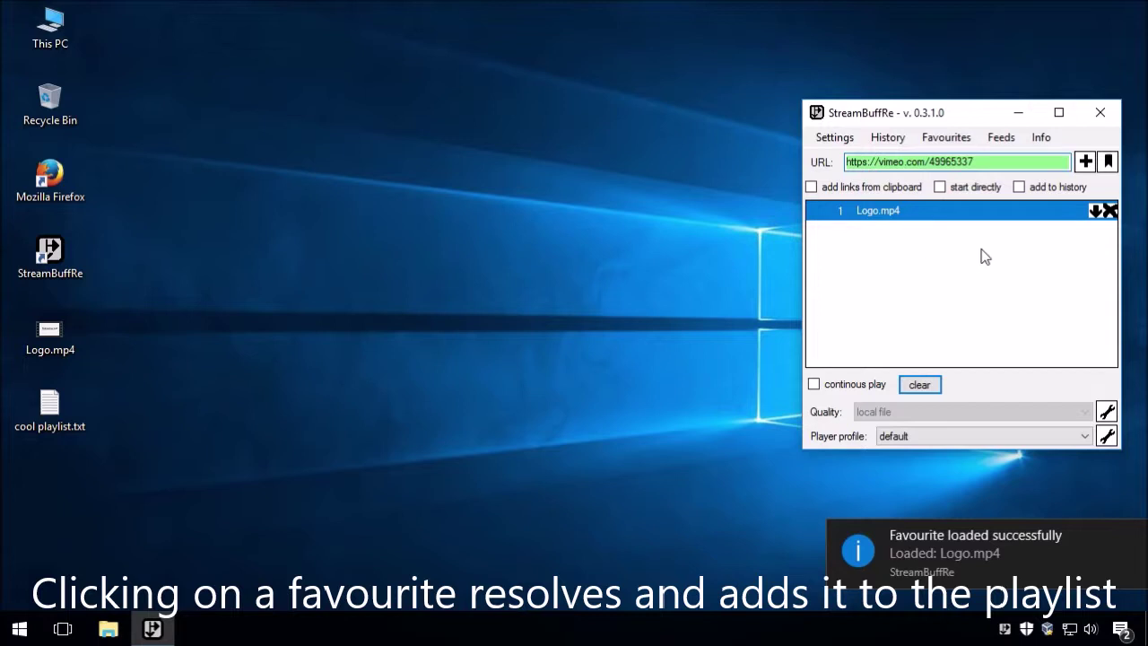
Load all favourites of the "example playlist" folder into the playlist at once.
left_click(956, 140)
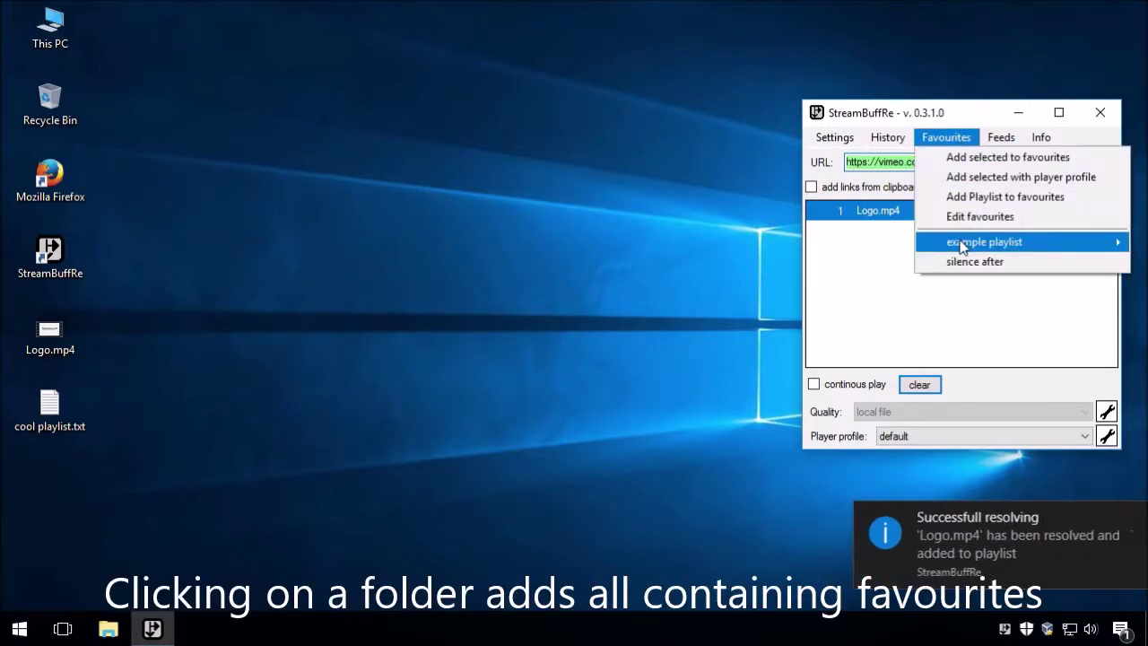
mouse_move(980, 244)
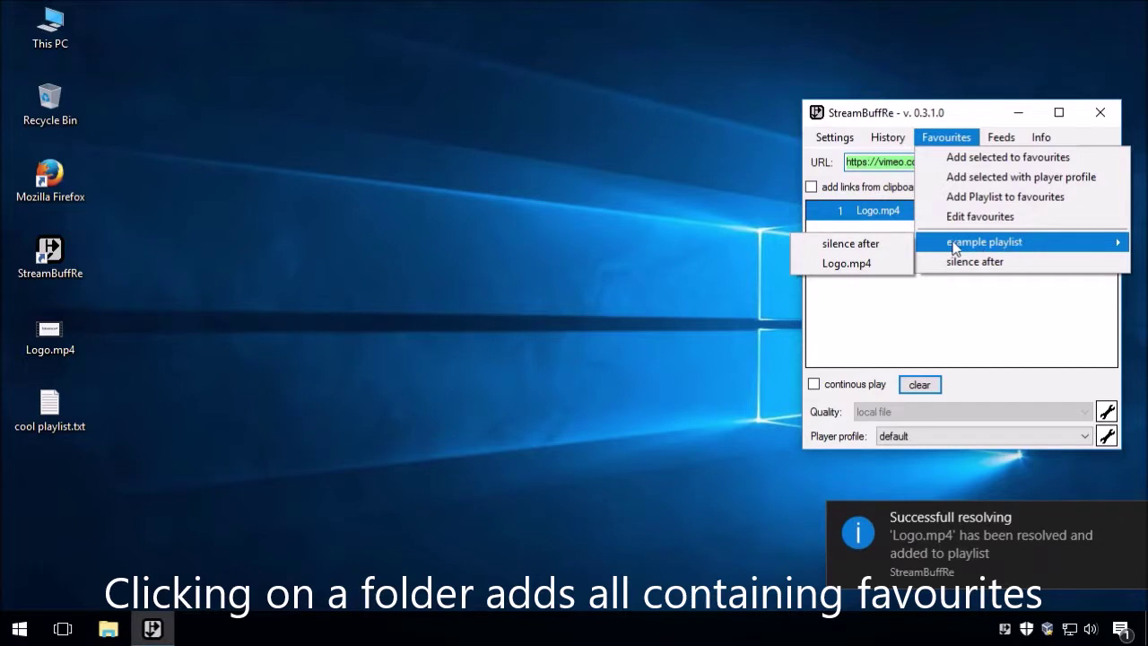
left_click(1044, 244)
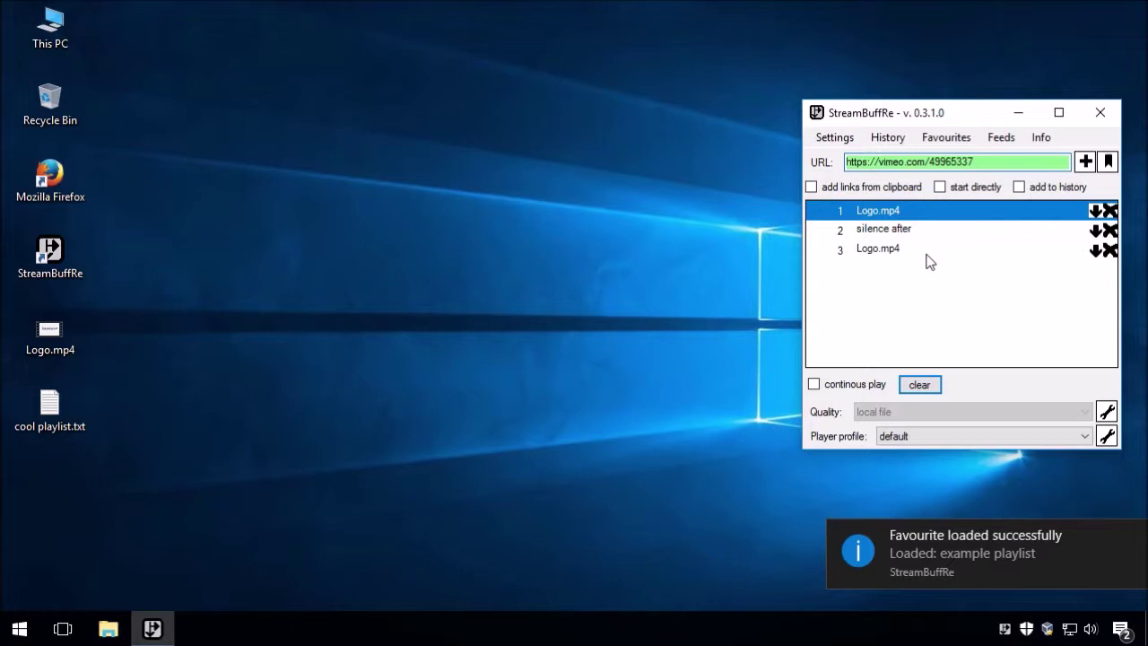
Clear the playlist and copy the YouTube playlist URL from cool playlist.txt on the desktop.
left_click(920, 384)
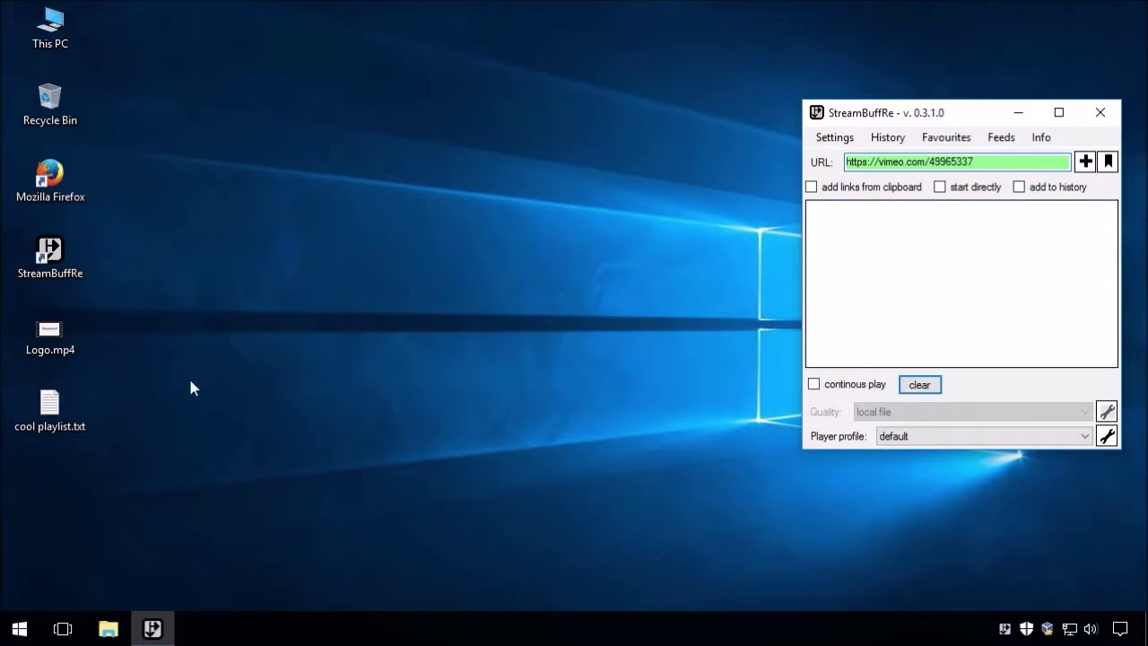
double_click(60, 408)
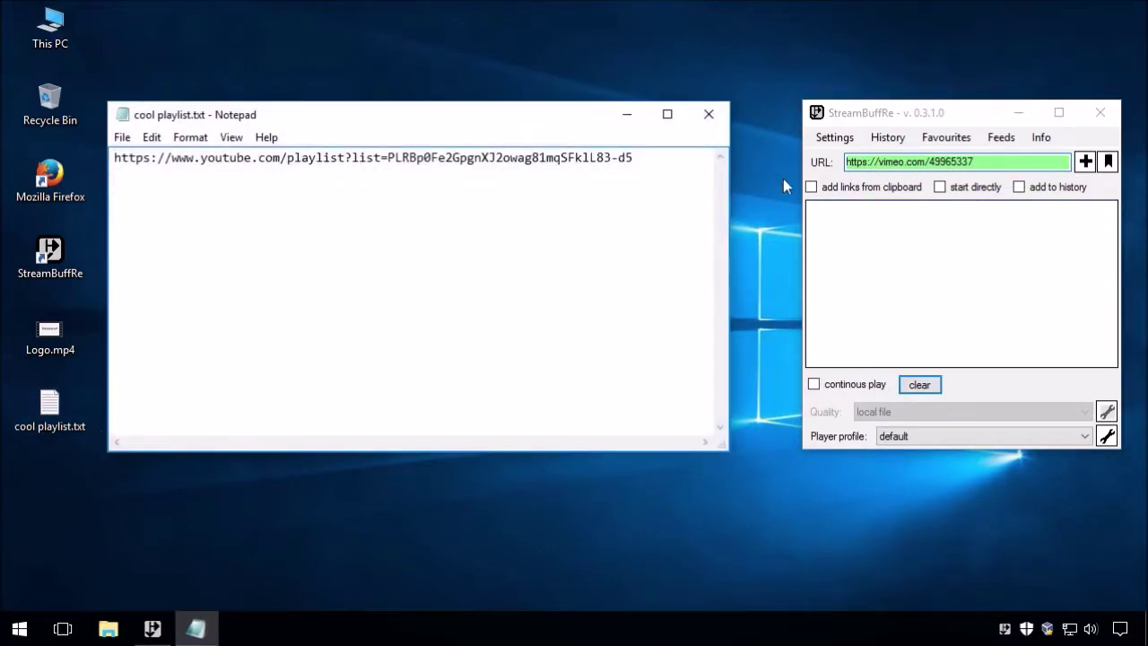
left_click_drag(679, 165, 114, 158)
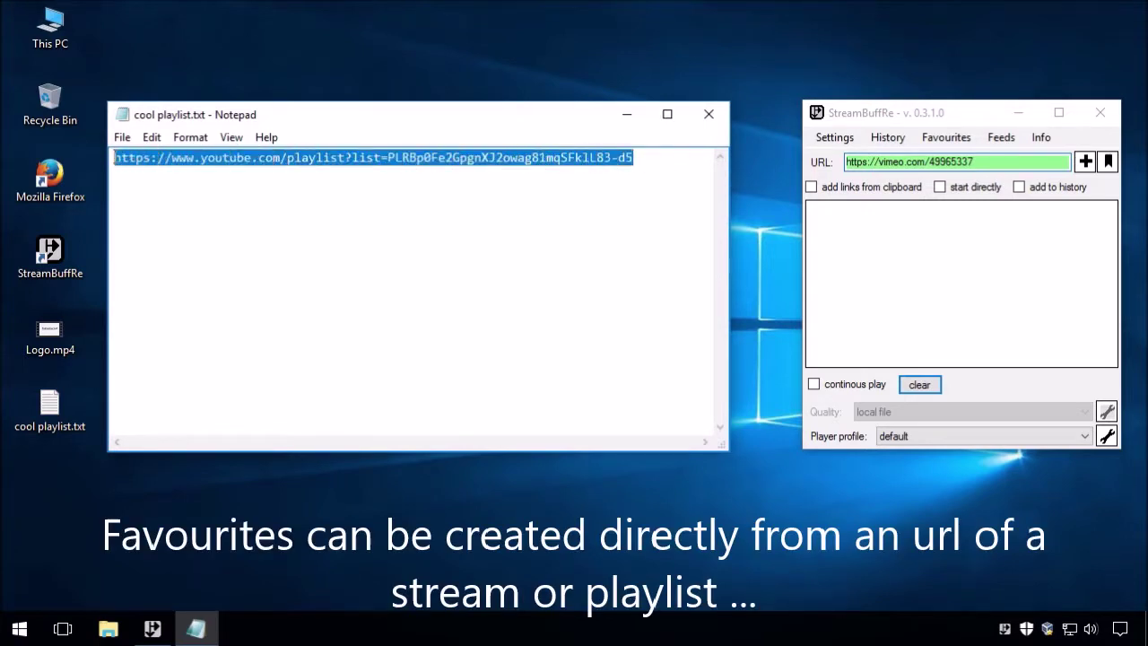
right_click(247, 161)
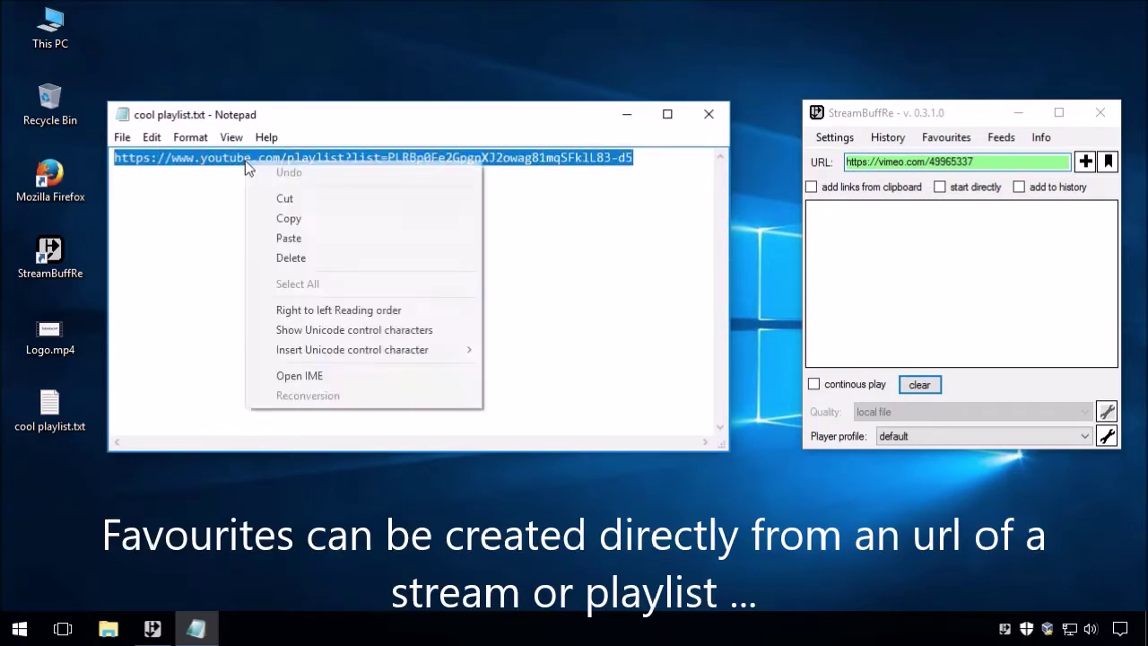
left_click(317, 217)
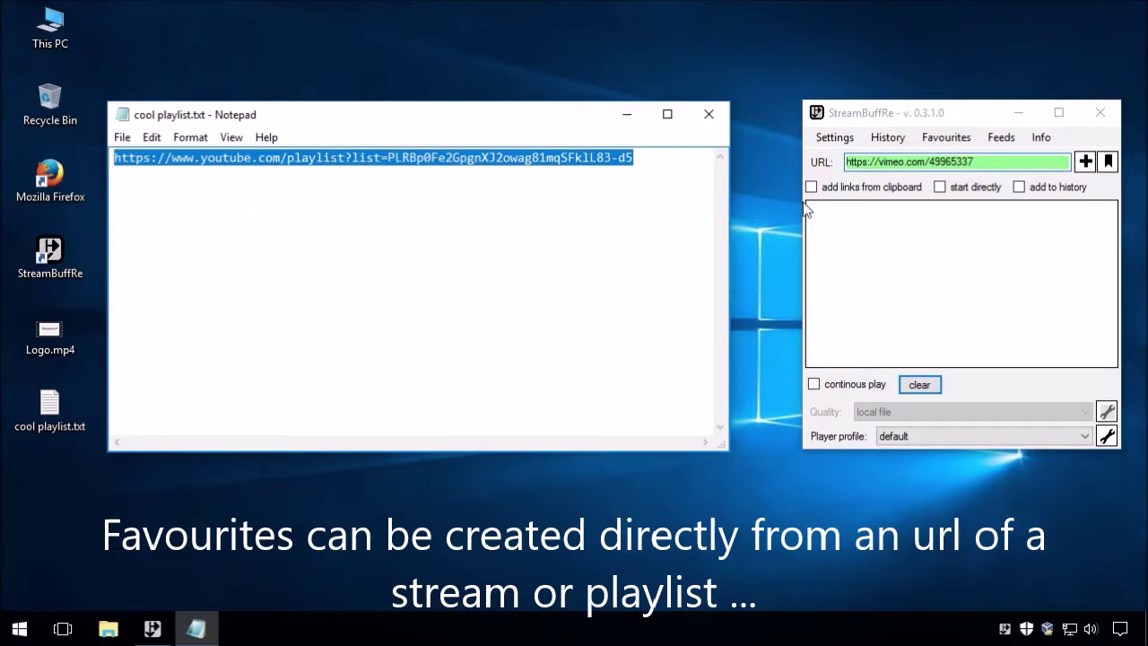
Replace the stream URL with the copied YouTube playlist link and save it directly as a favourite.
right_click(992, 160)
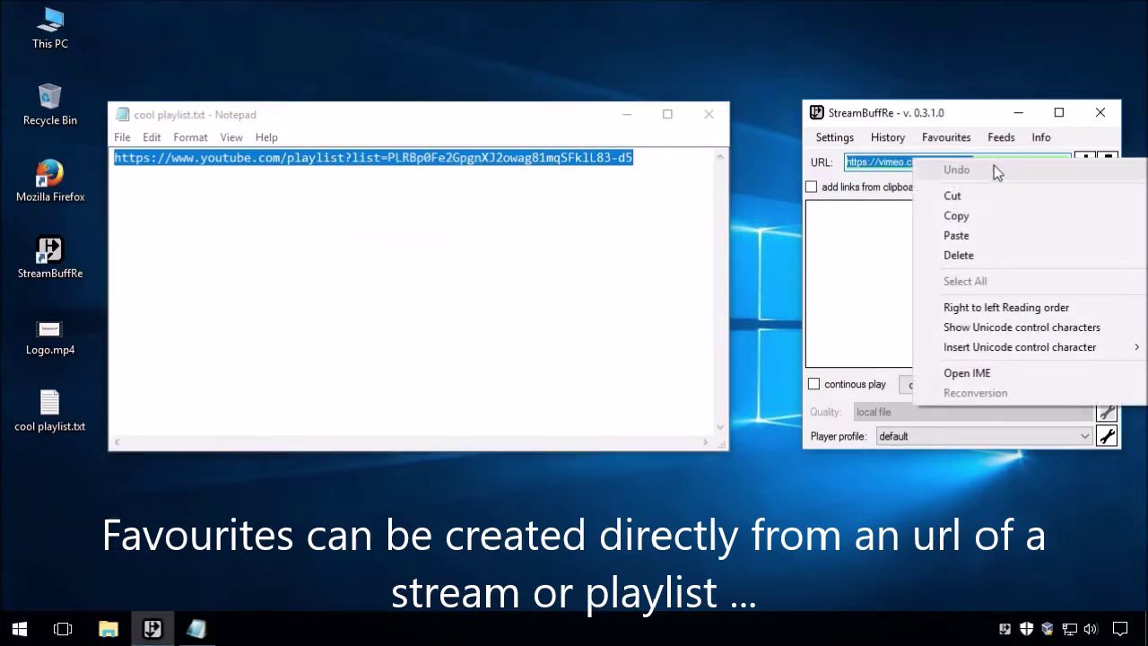
left_click(984, 239)
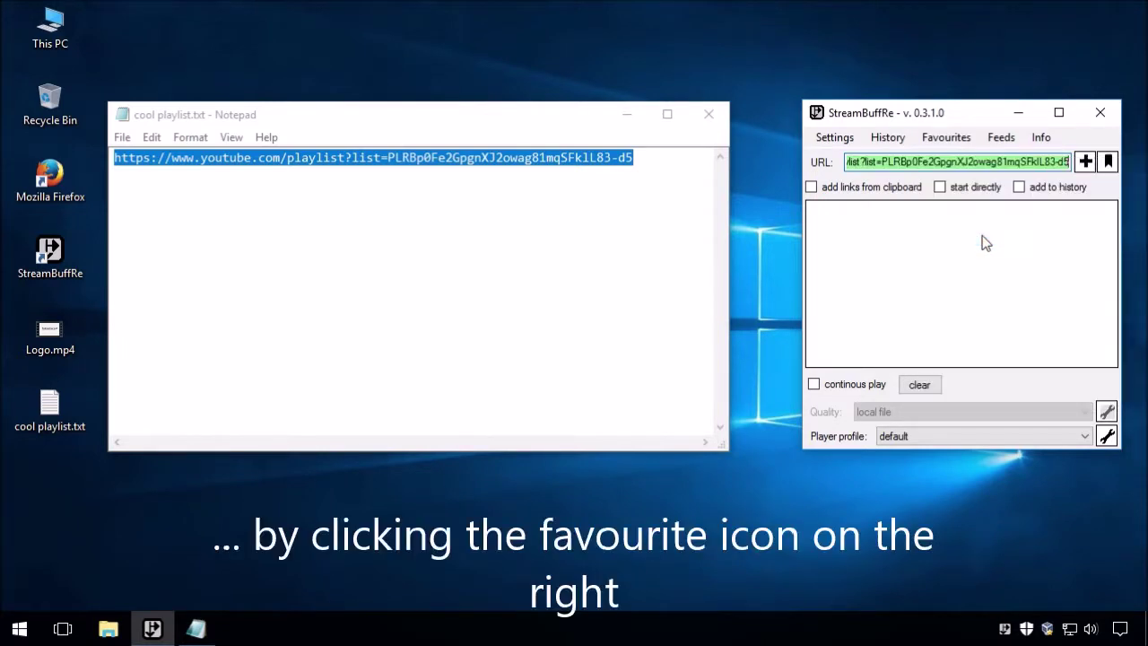
left_click(1109, 163)
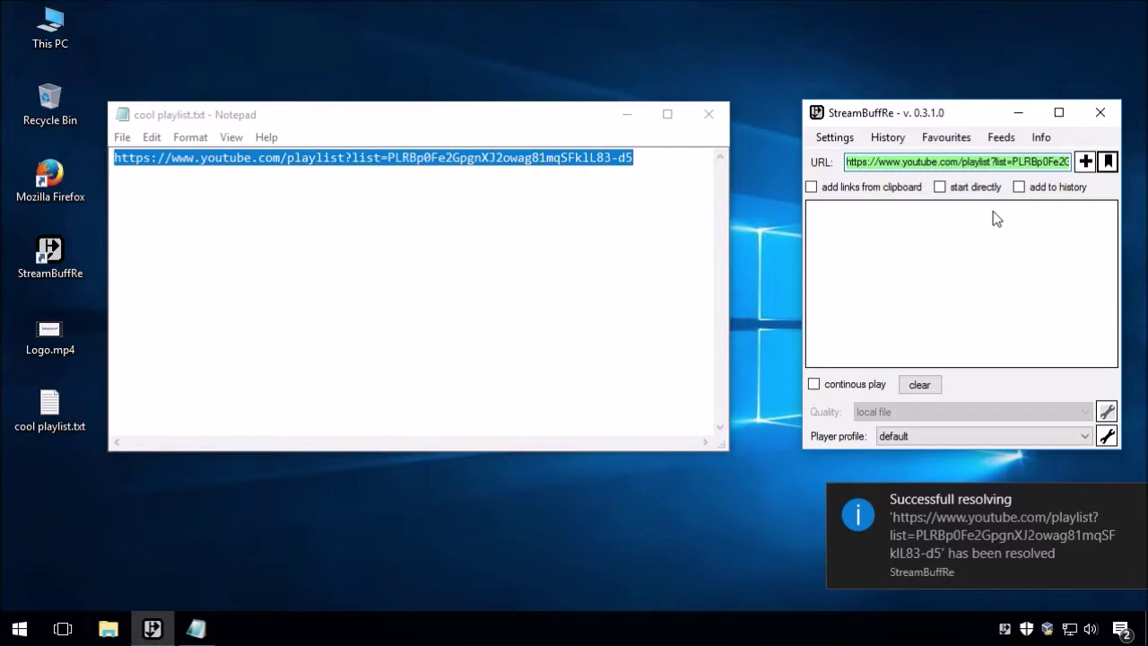
Open the favourites editor and expand the "NCS: Hardstyle" and "example playlist" folders.
left_click(946, 137)
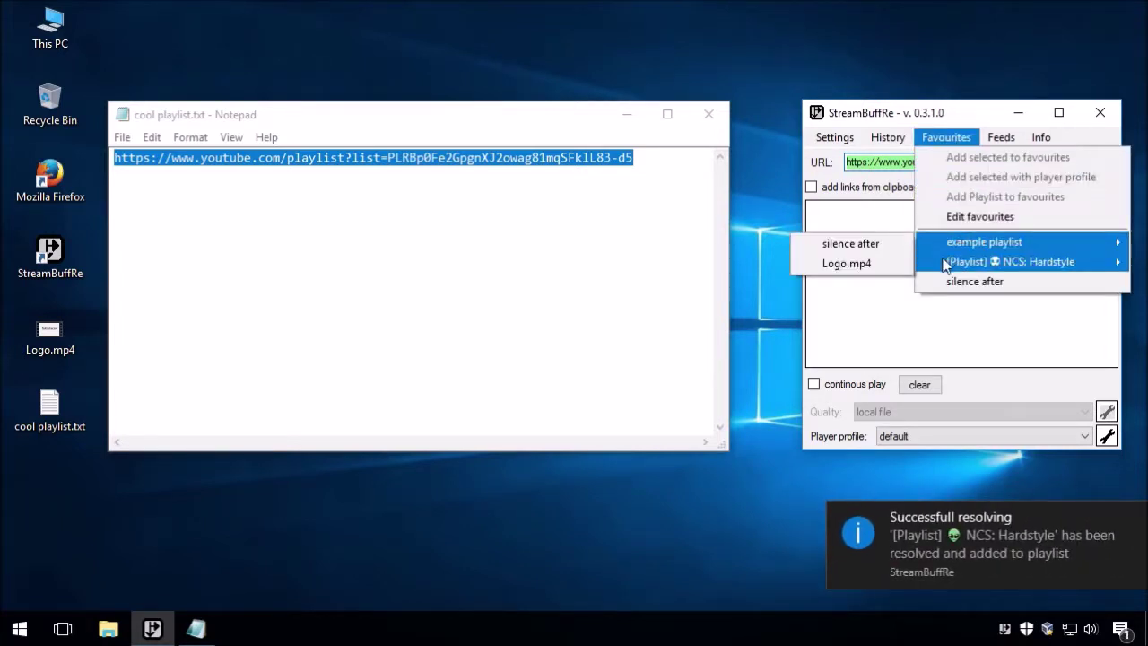
mouse_move(996, 263)
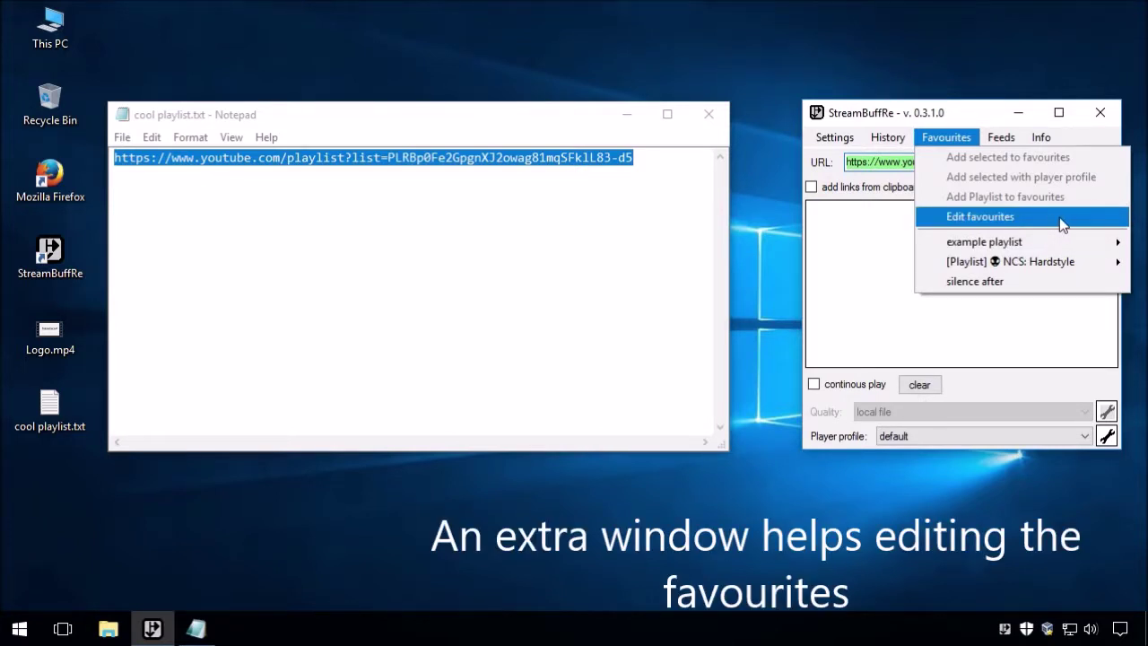
left_click(1063, 224)
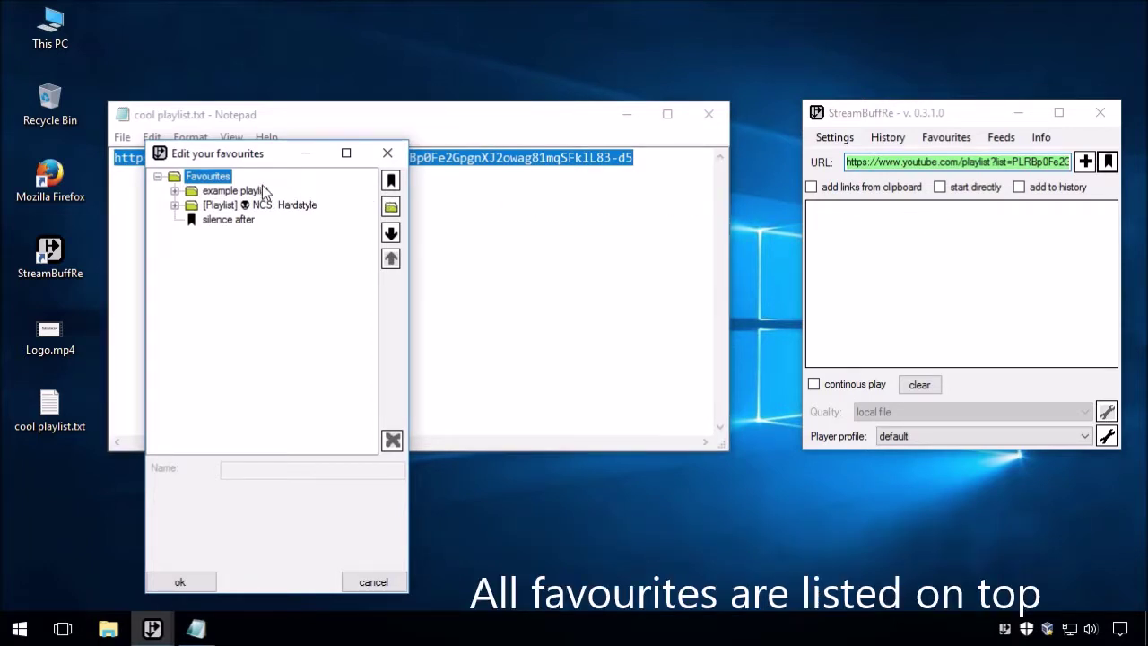
left_click(175, 205)
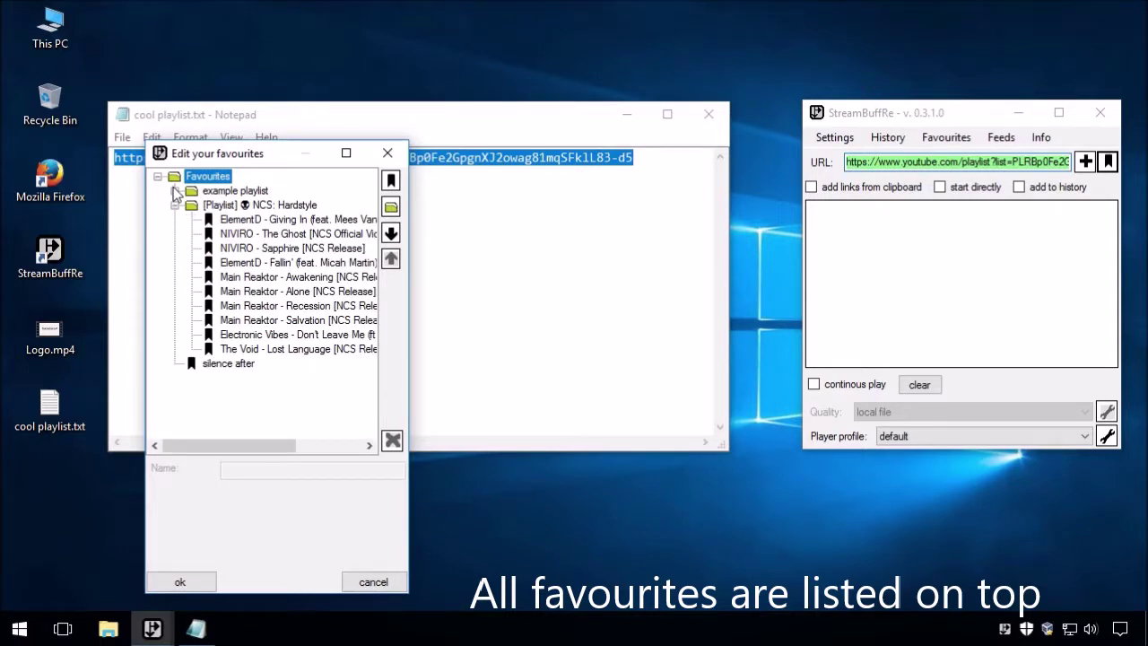
left_click(174, 191)
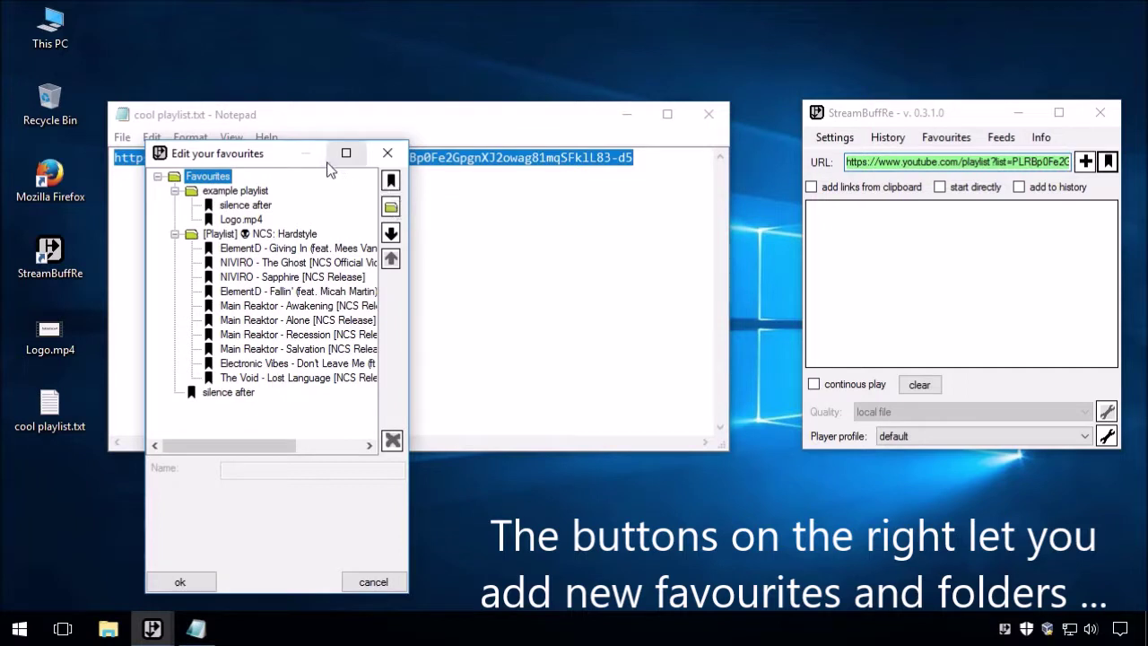
Move the favourites editor higher on the desktop and remove "ElementD - Giving In" from the "NCS: Hardstyle" folder.
left_click_drag(274, 164, 275, 83)
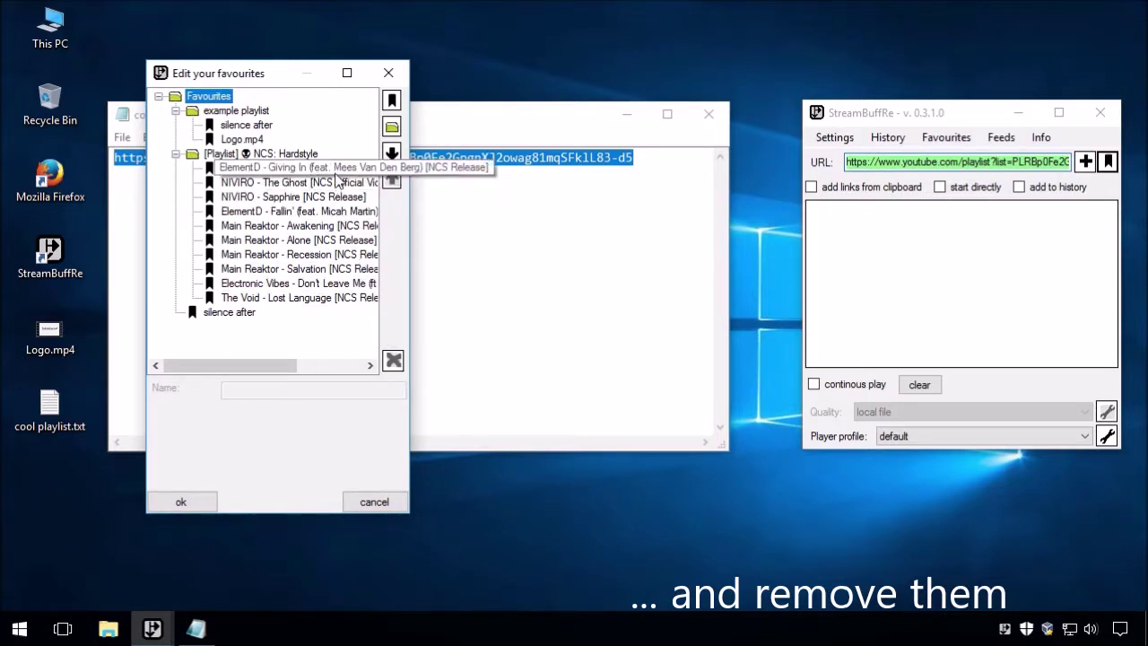
left_click(339, 170)
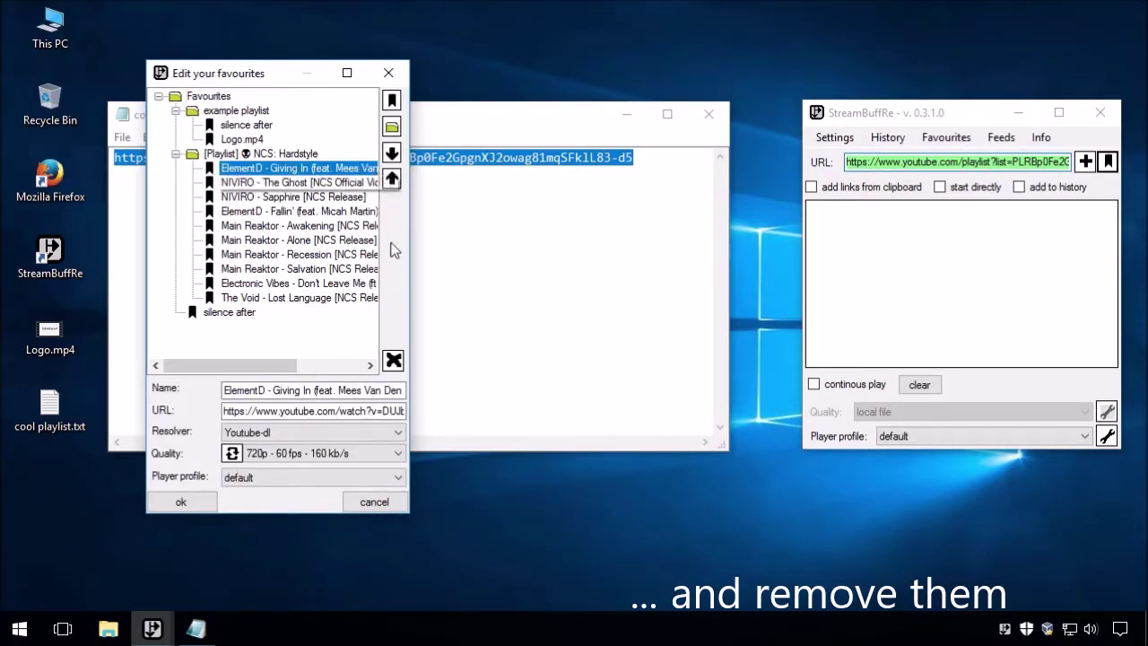
left_click(393, 359)
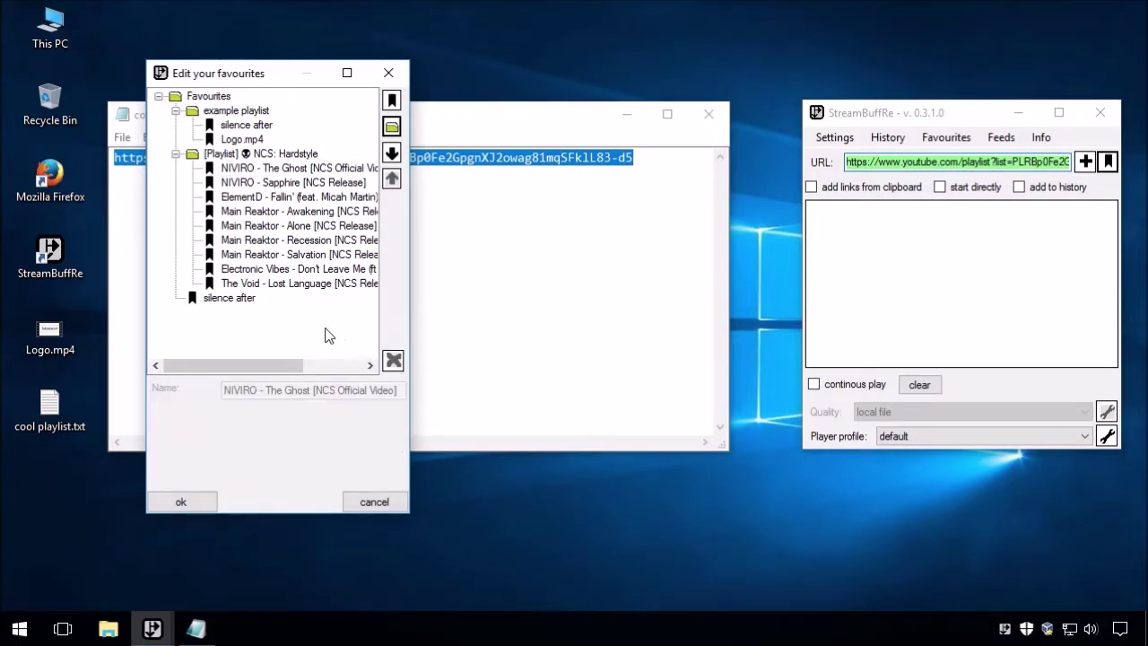
Rename the standalone "silence after" favourite outside the folders to "silence after / upper left".
left_click(253, 301)
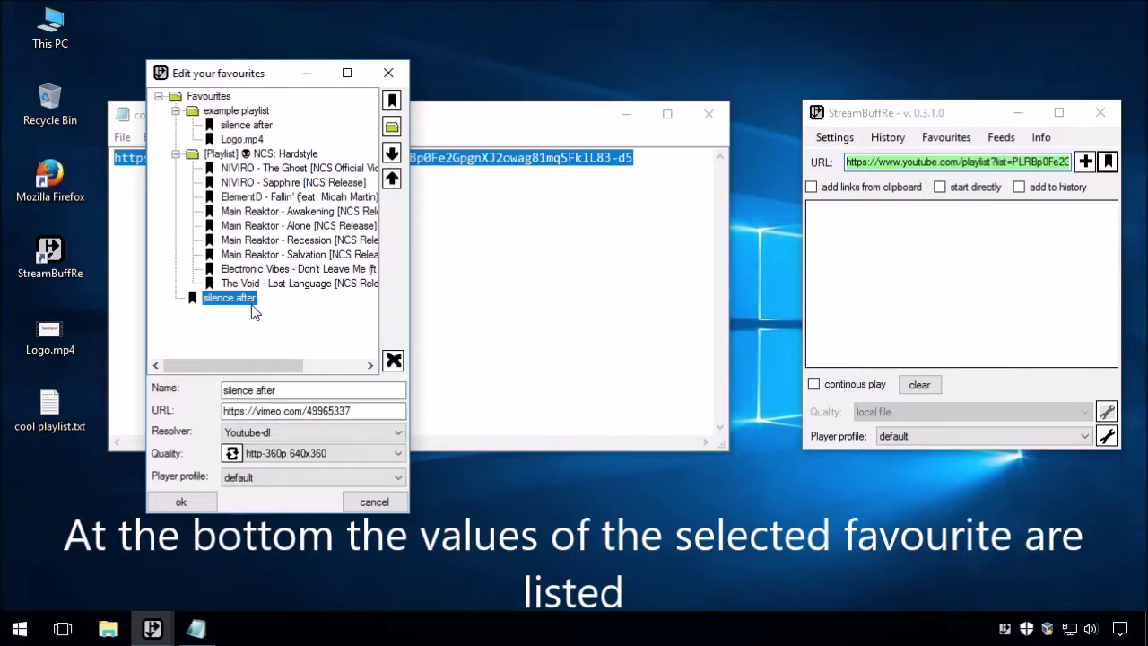
left_click(226, 390)
left_click_drag(227, 390, 263, 392)
left_click(281, 391)
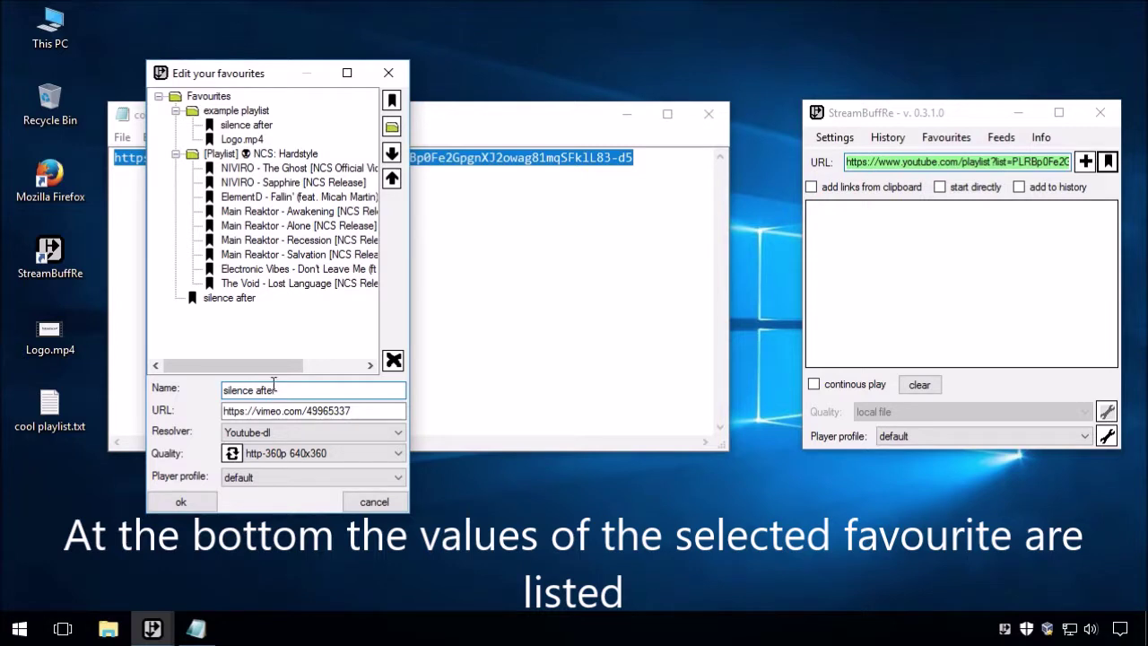
type("/ upper left")
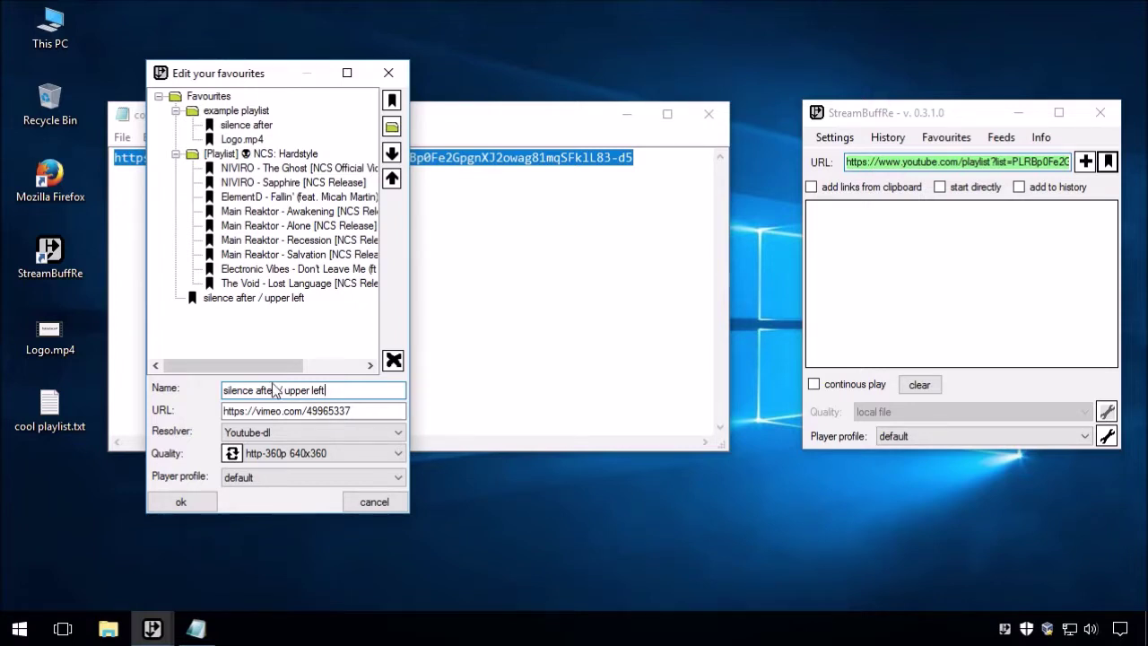
Refresh the available qualities for the "silence after / upper left" favourite and choose http-360p 640x360.
left_click(350, 411)
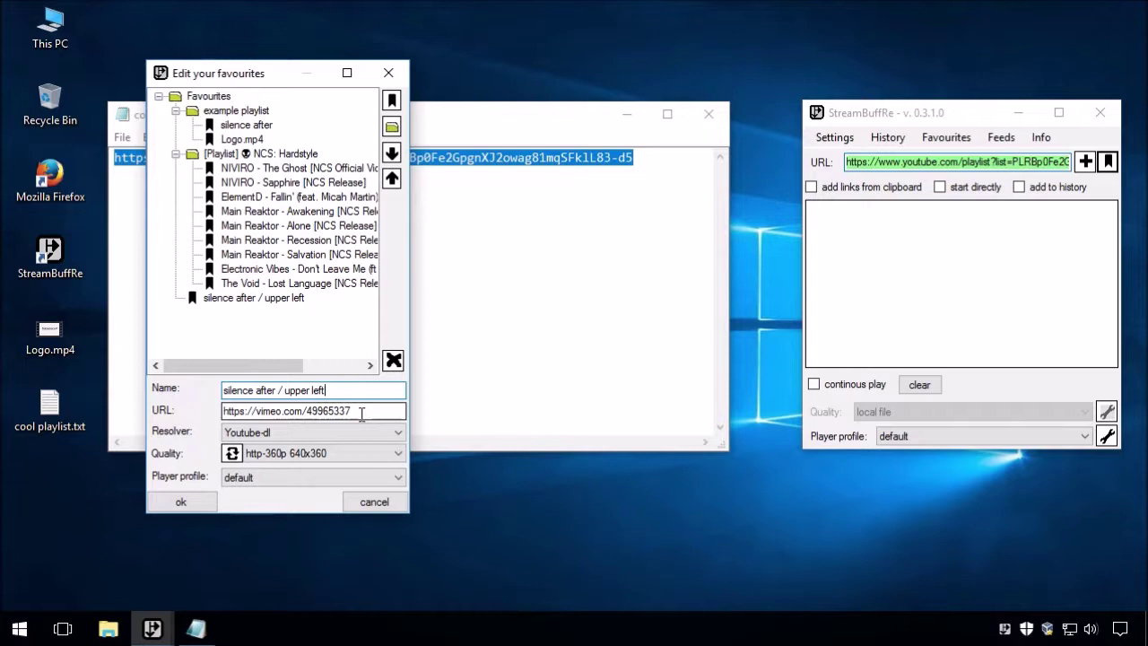
left_click(364, 457)
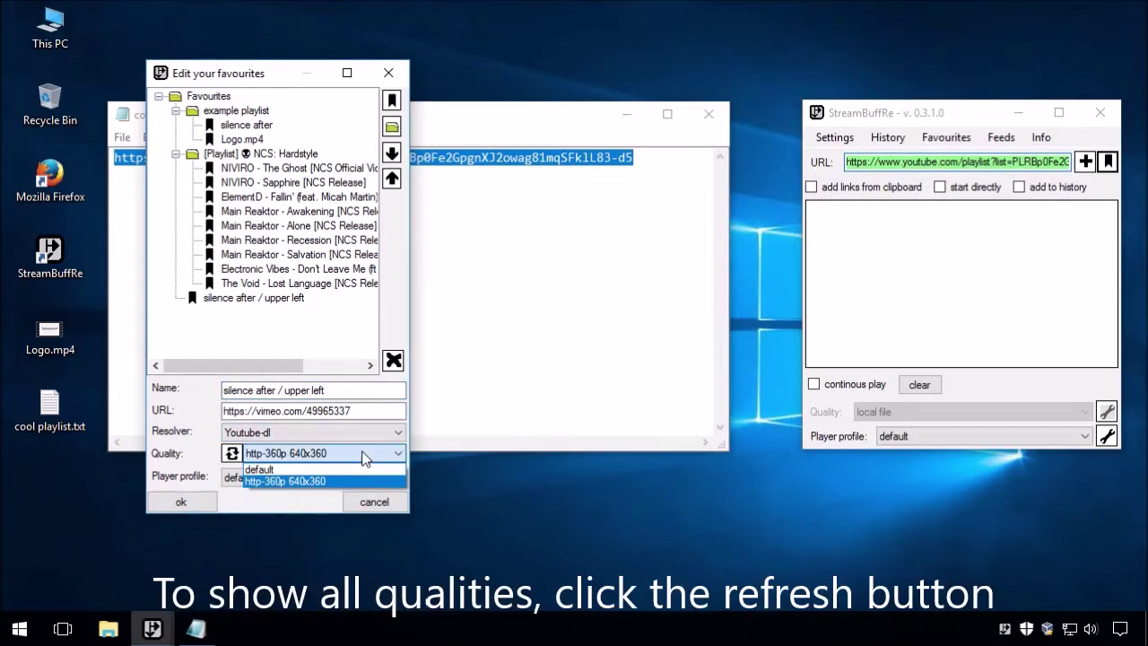
left_click(364, 457)
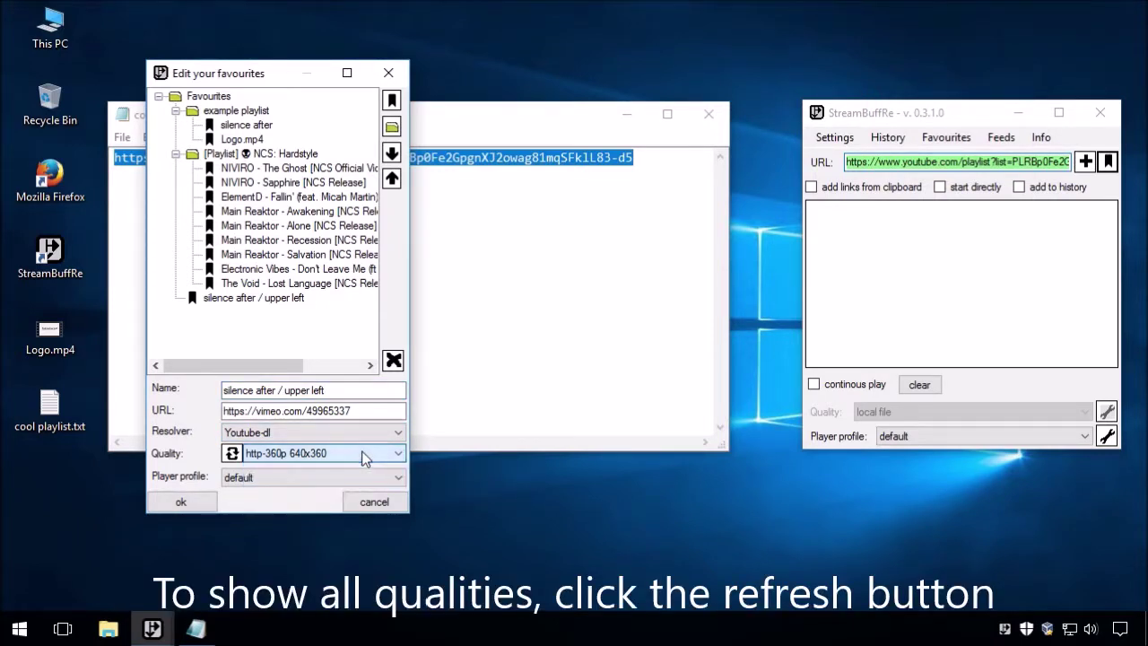
left_click(232, 454)
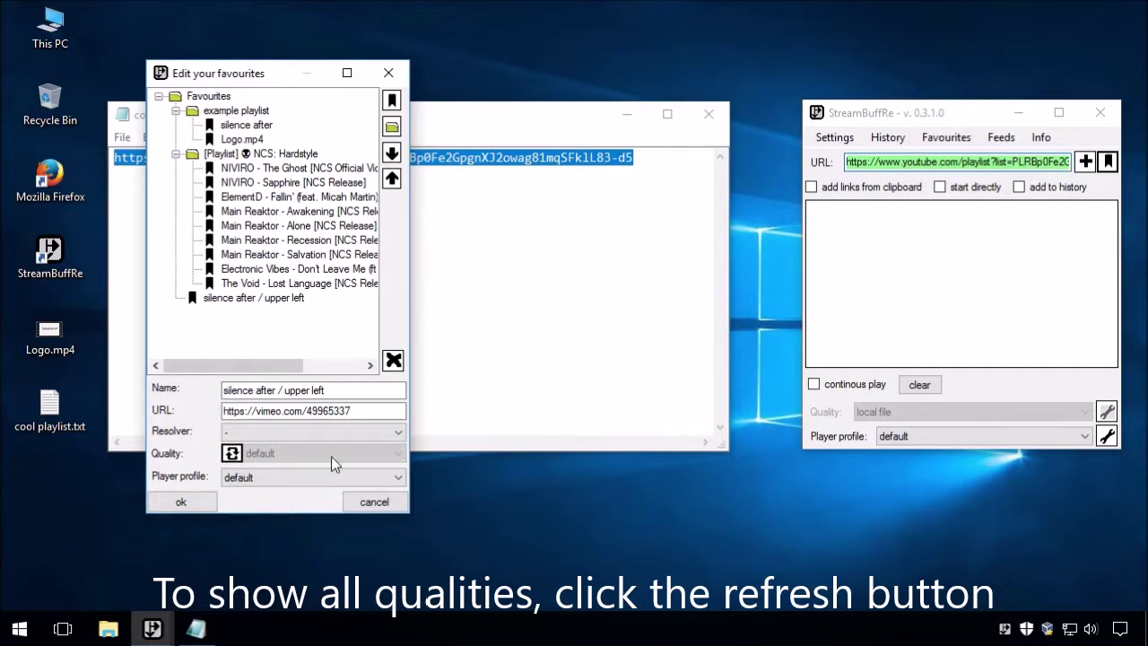
left_click(400, 455)
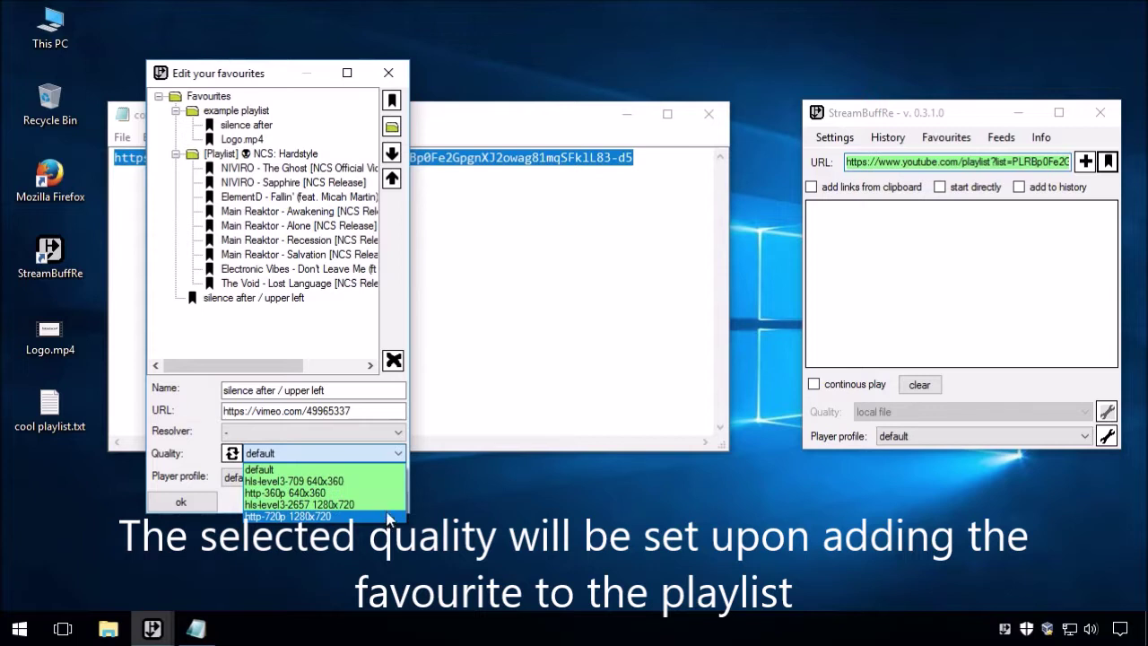
left_click(391, 493)
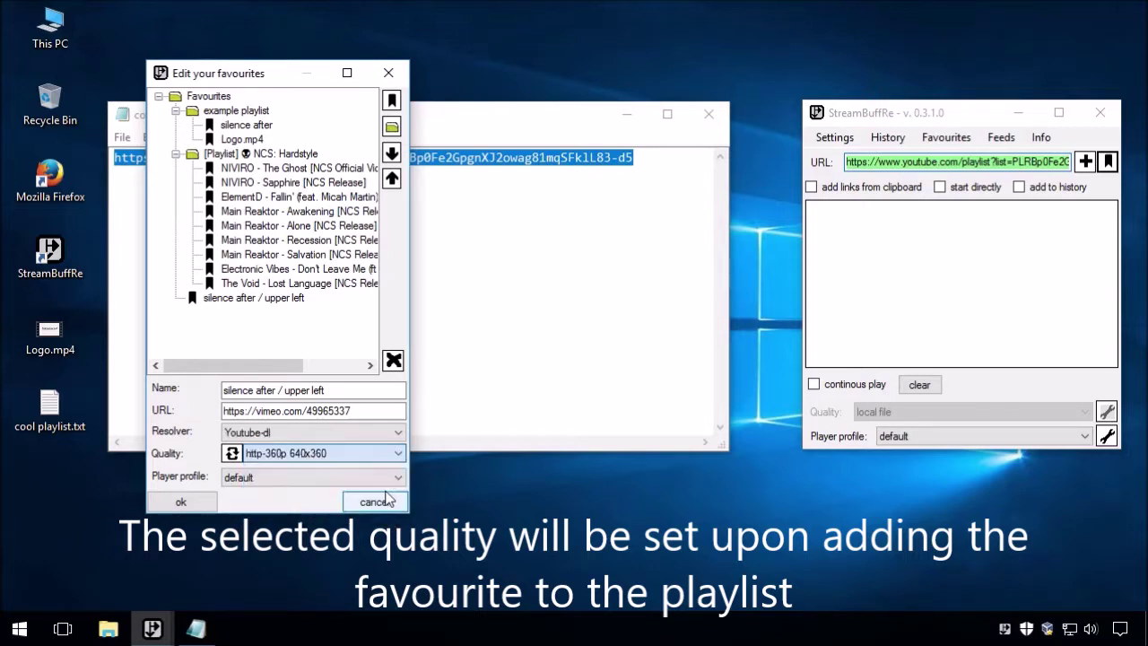
Set the favourite's player profile to "upper left" and save the edited favourites.
left_click(339, 478)
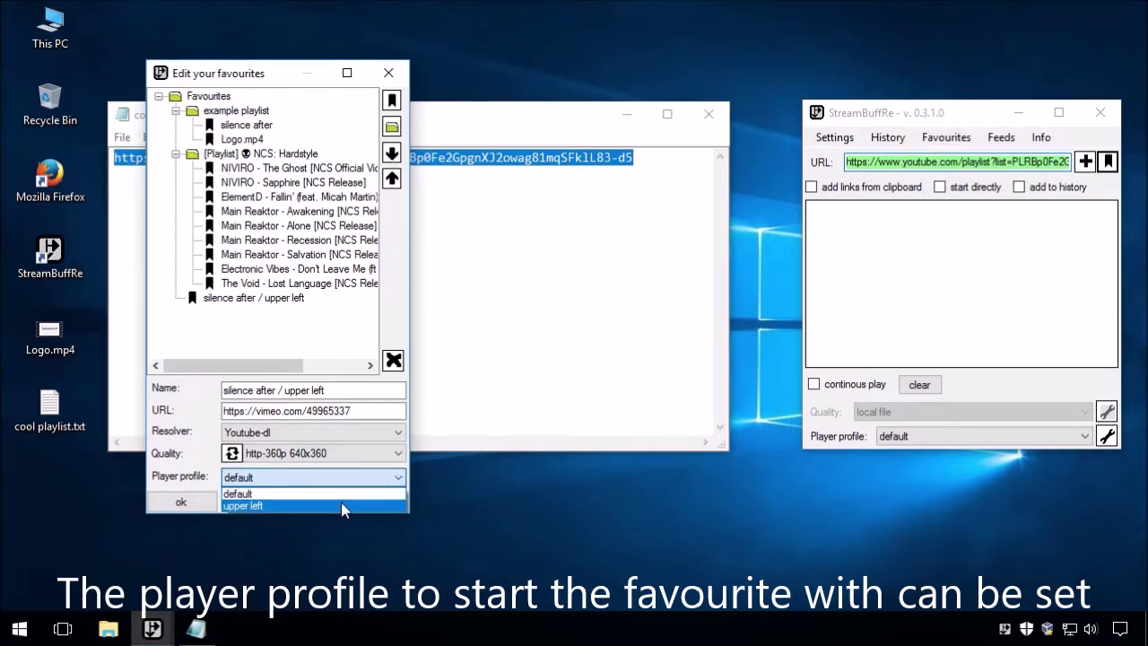
left_click(342, 508)
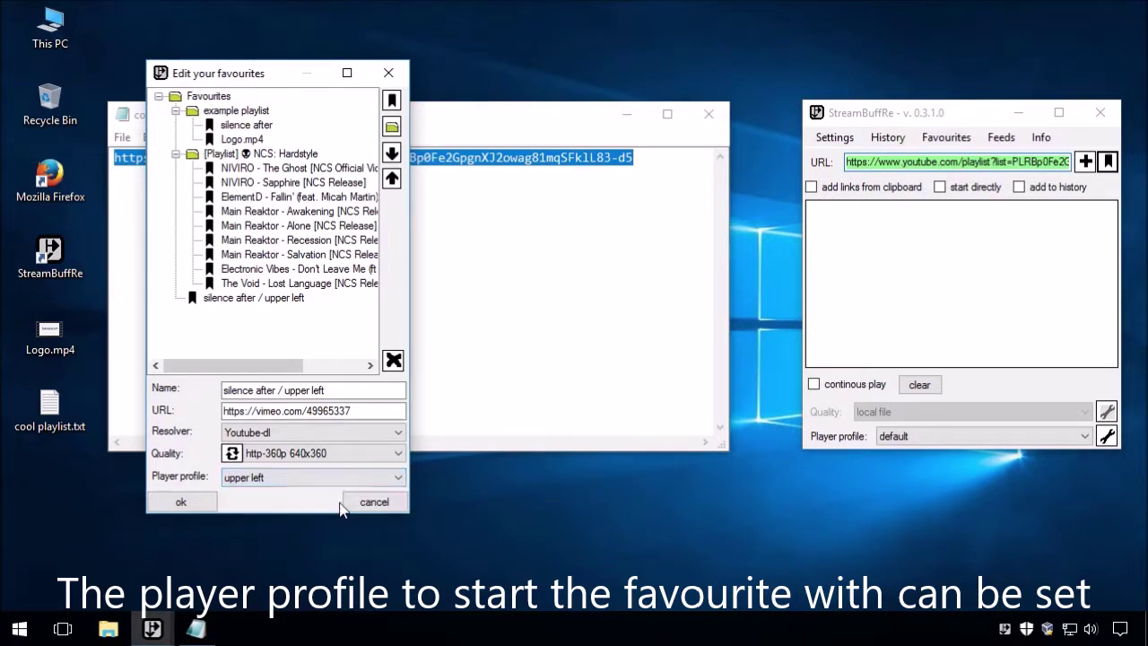
left_click(201, 504)
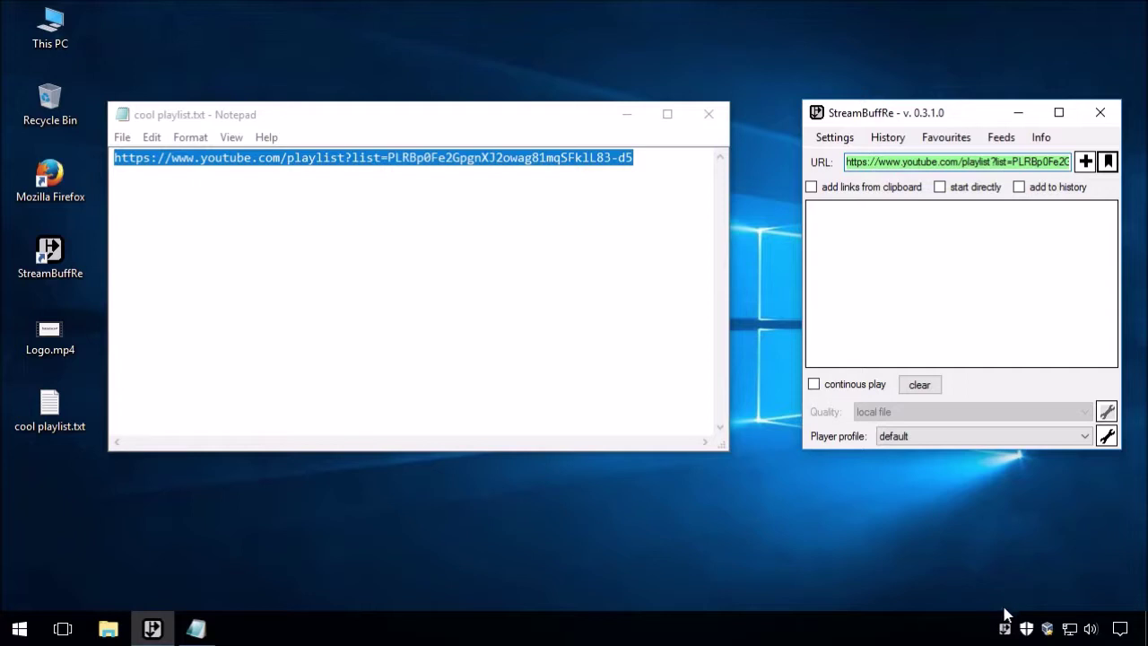
Close cool playlist.txt and start the "Logo.mp4" favourite in the "example playlist" folder directly from the system tray.
left_click(705, 118)
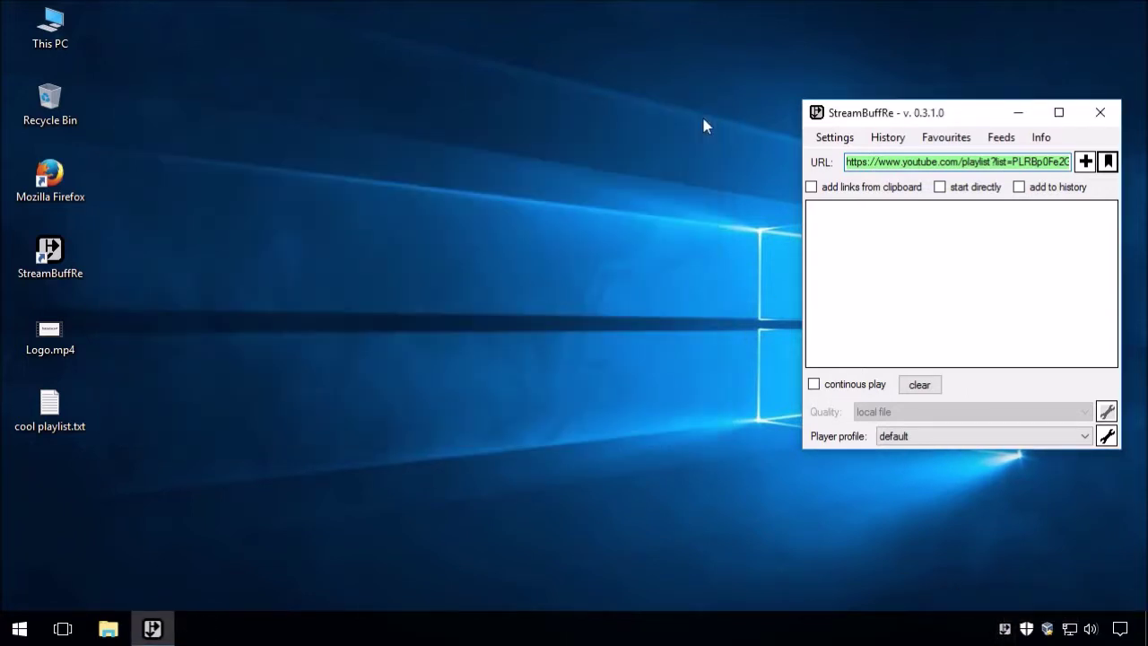
right_click(1002, 628)
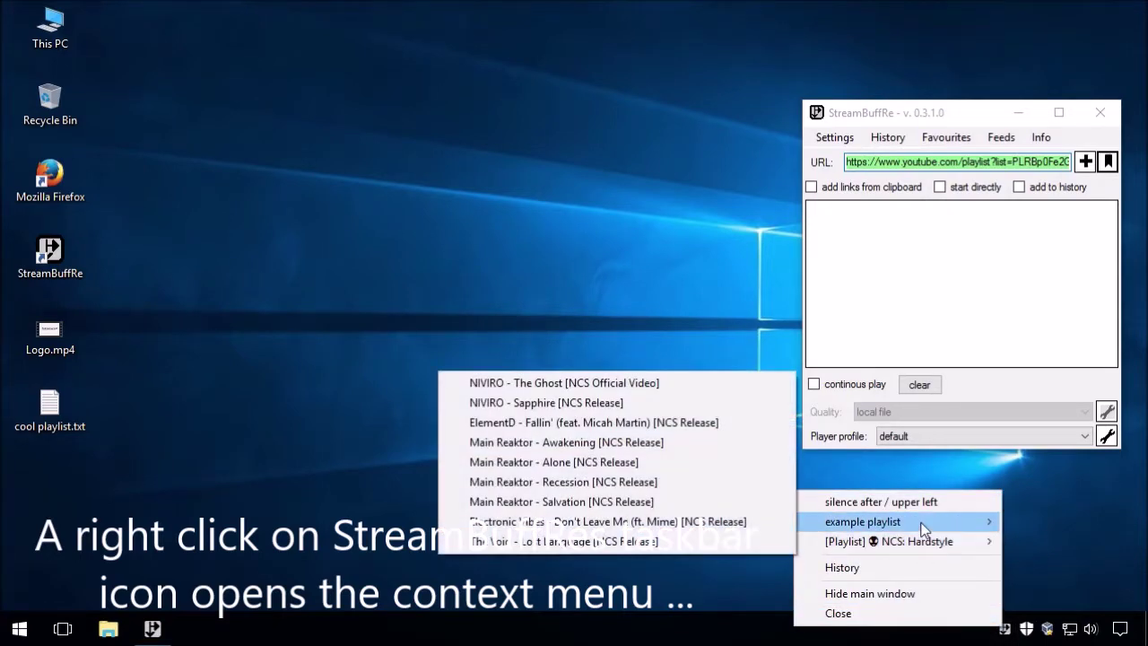
mouse_move(924, 529)
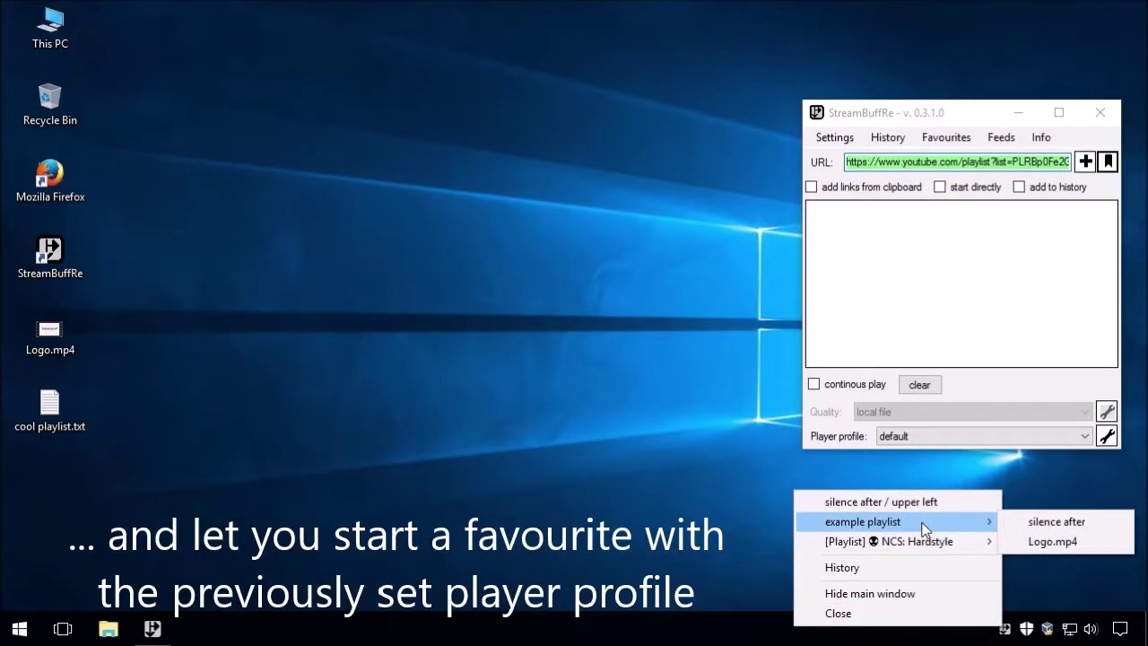
left_click(1040, 541)
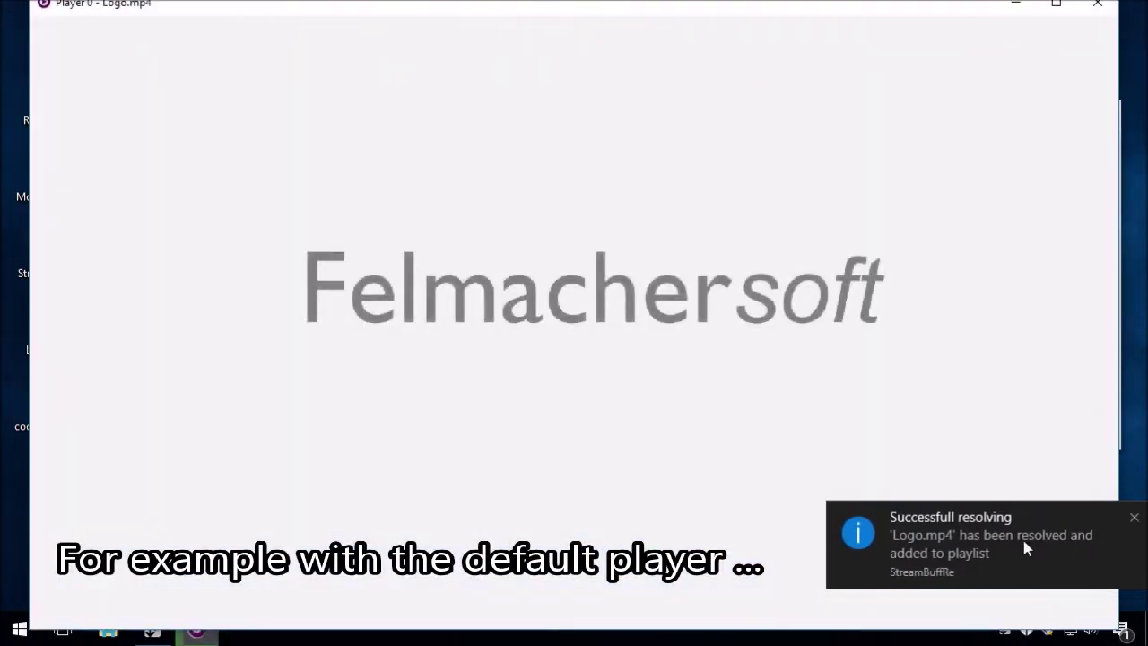
Close the player window showing Logo.mp4 and remove that entry from the playlist.
mouse_move(1017, 494)
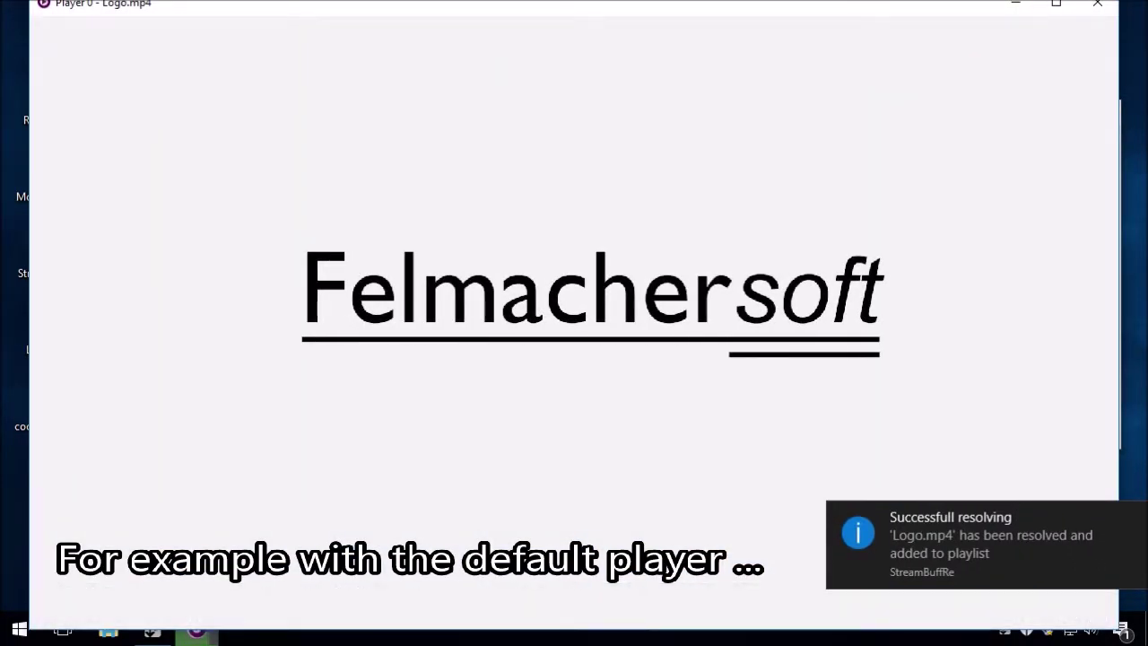
left_click(1097, 11)
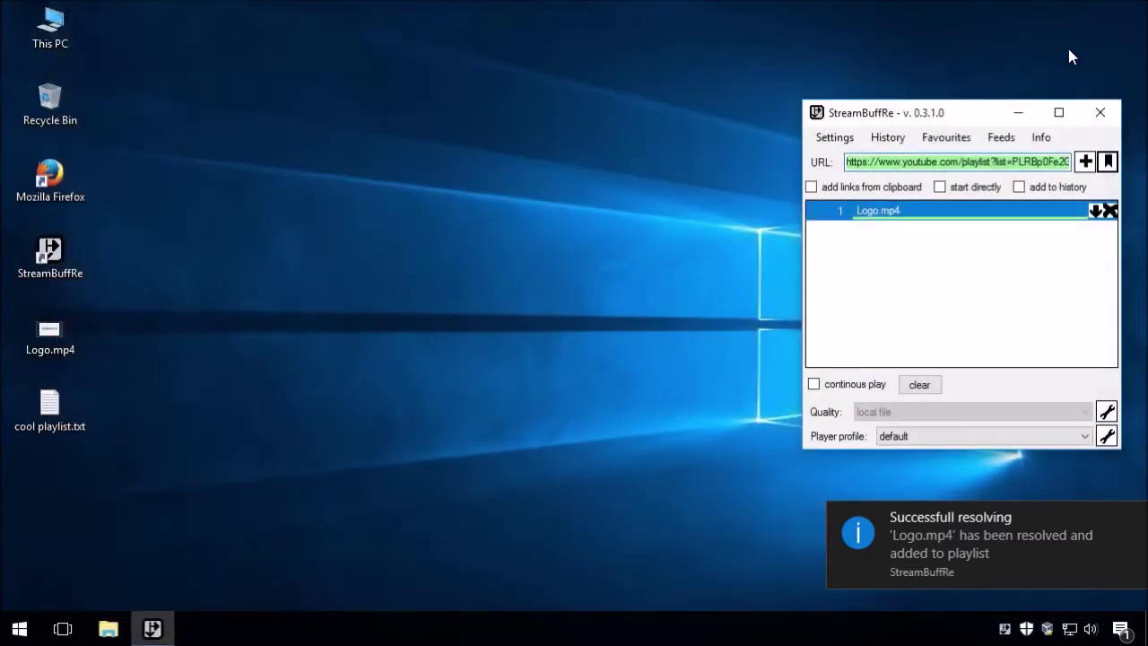
left_click(1108, 211)
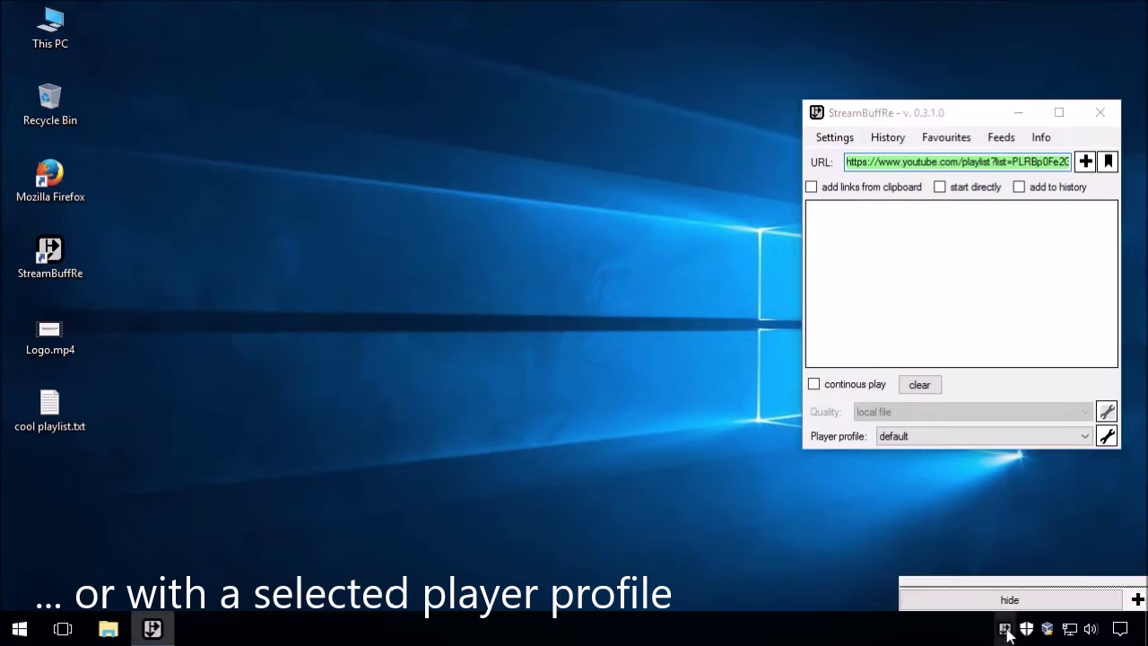
Play the "silence after / upper left" favourite from the system tray and remove its entry from the playlist.
right_click(1005, 627)
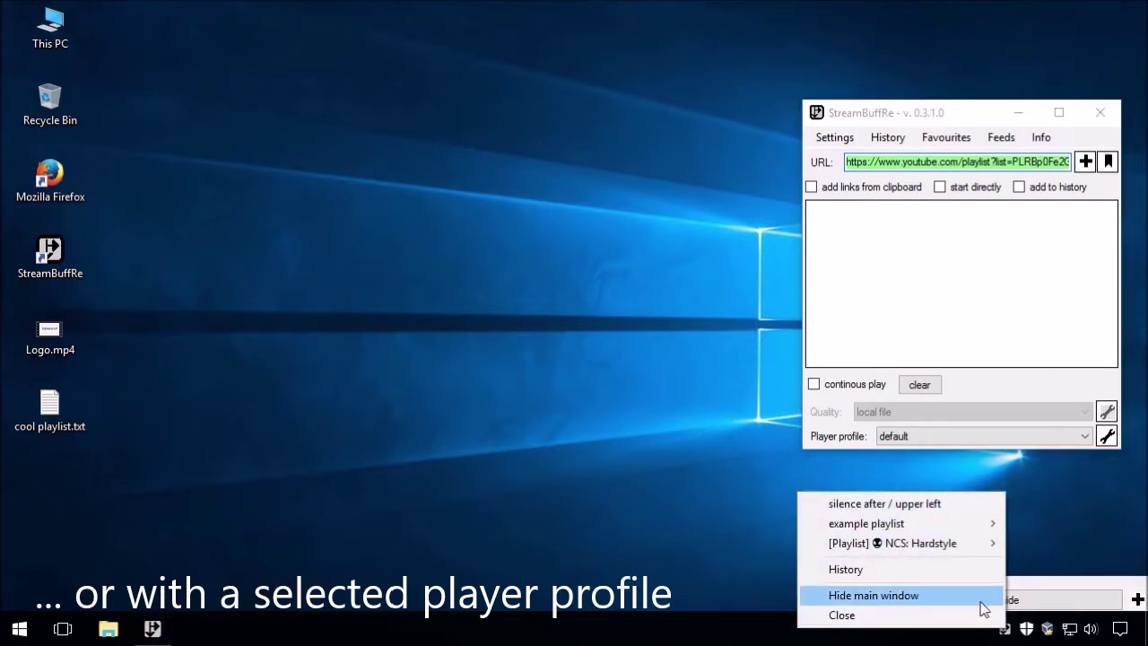
left_click(970, 508)
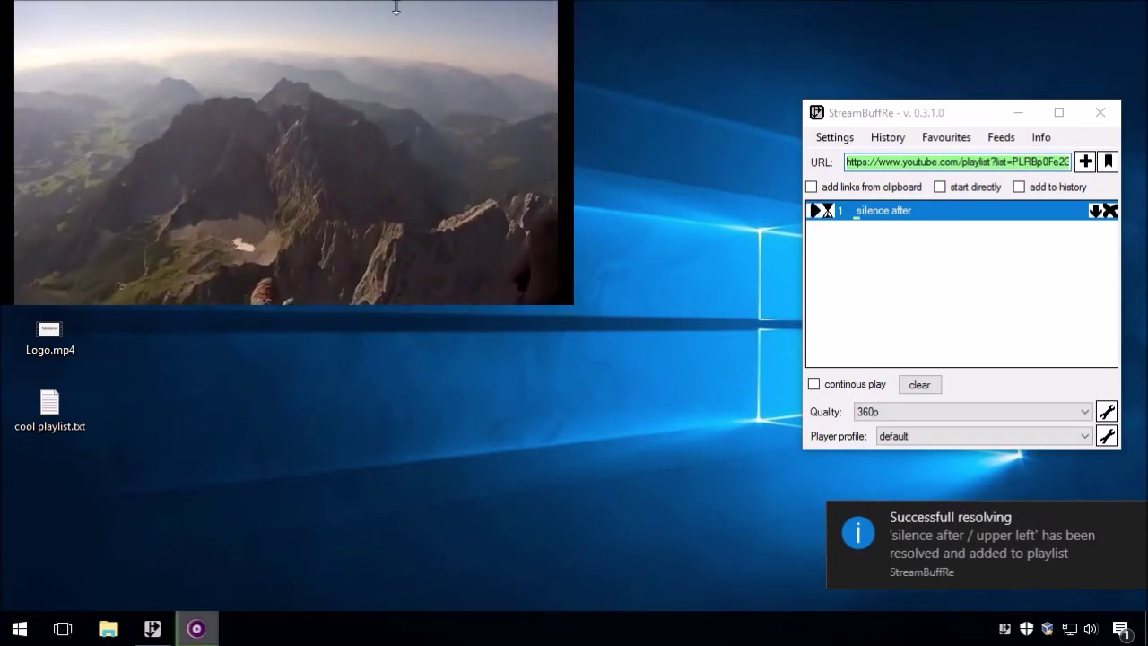
mouse_move(14, 204)
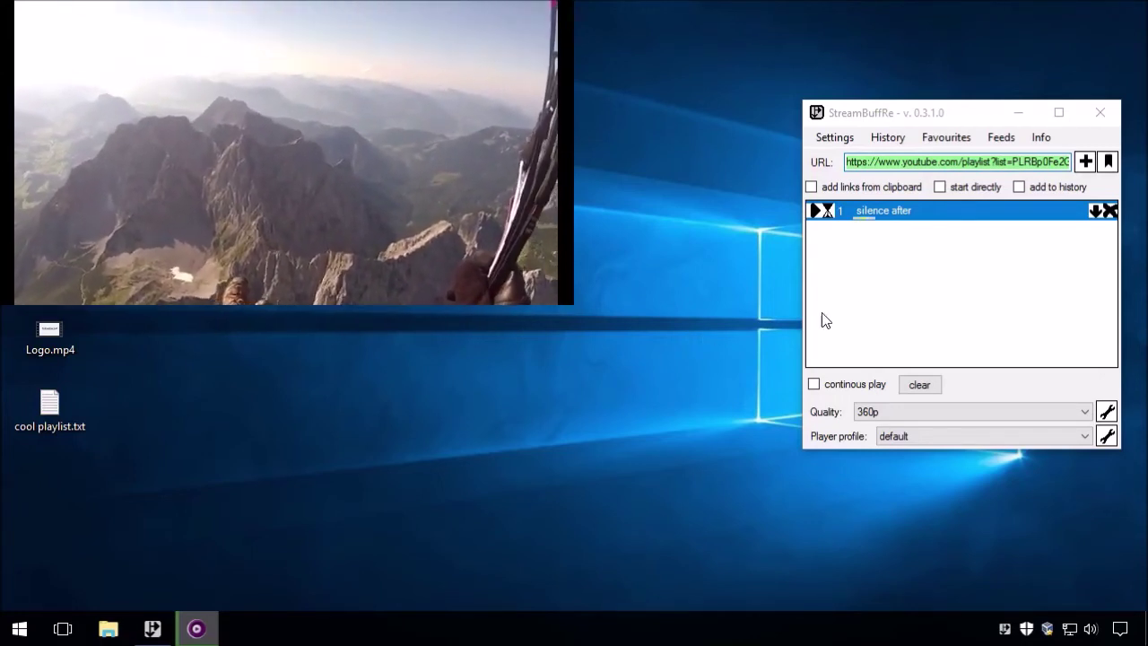
left_click(1111, 211)
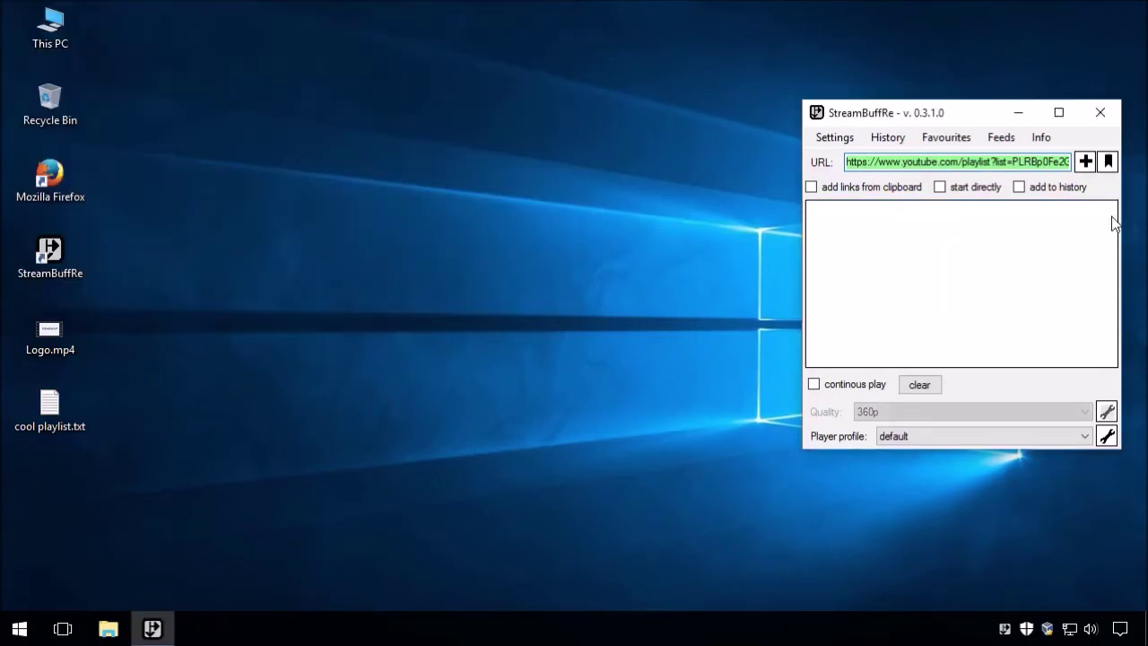